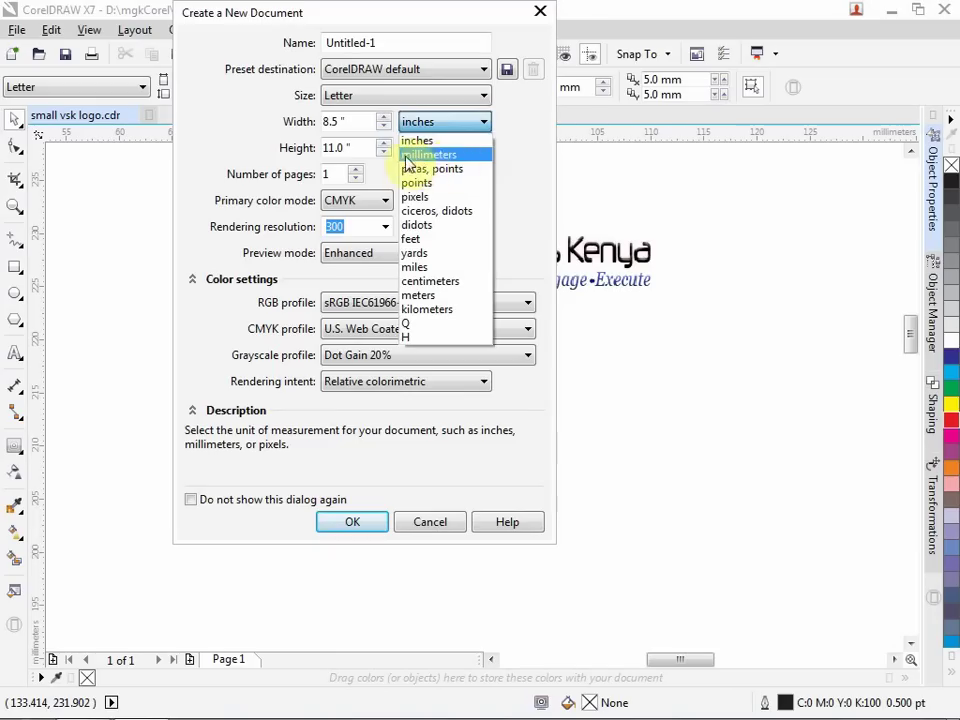
Create a new blank Letter document, 215.9 × 279.4 mm, measured in millimeters.
click(422, 156)
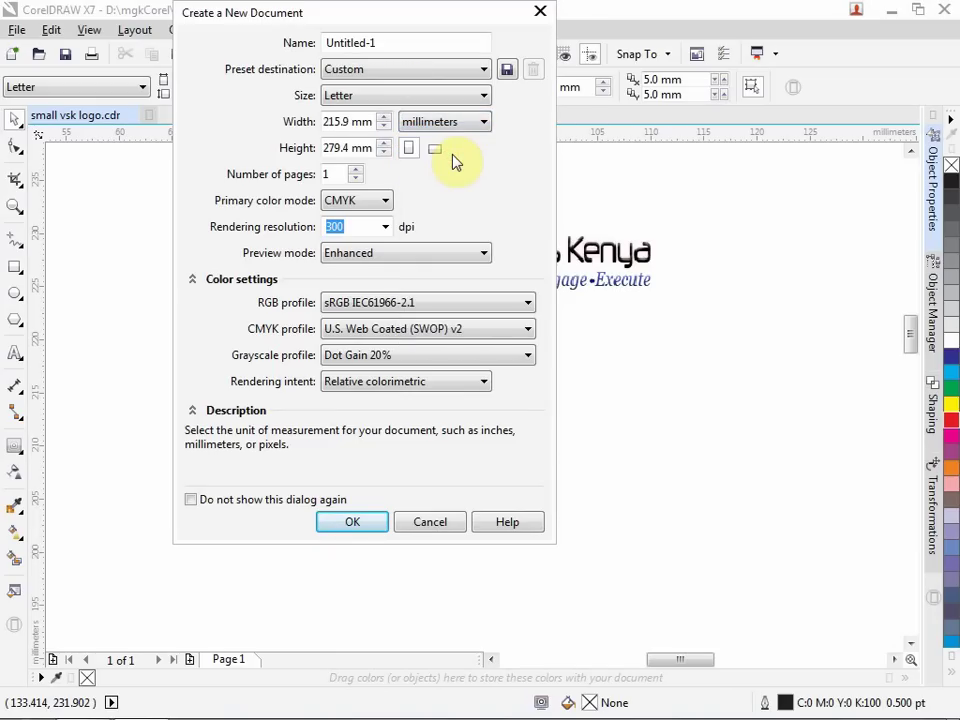
click(360, 523)
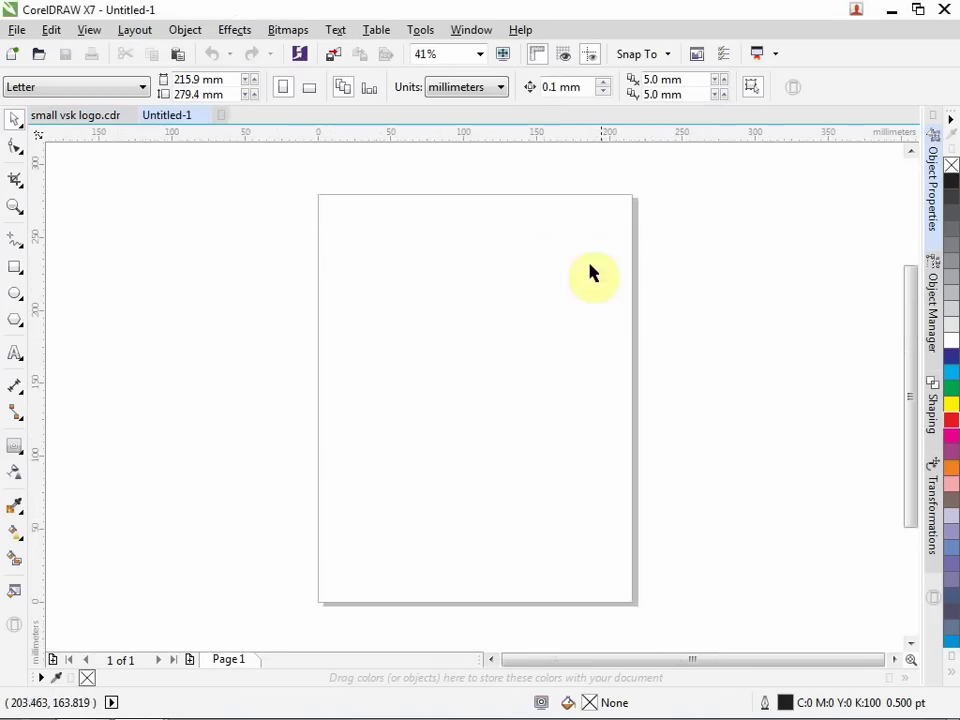
Draw a rectangle across the middle of the page and size it to 90 × 50 mm.
click(17, 272)
drag(338, 289, 579, 412)
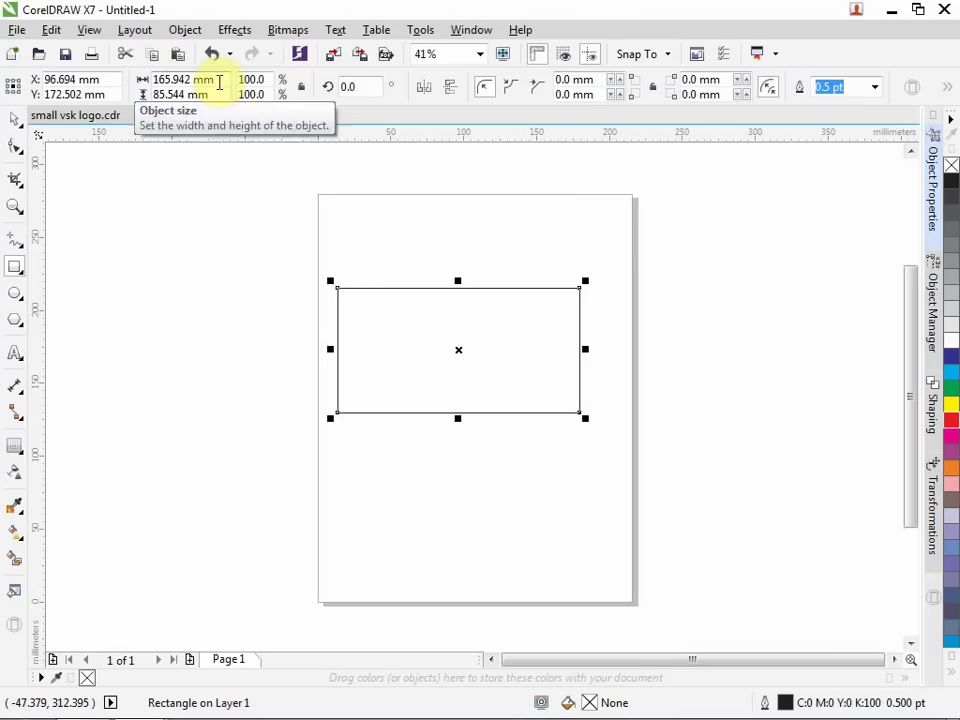
drag(219, 82, 141, 82)
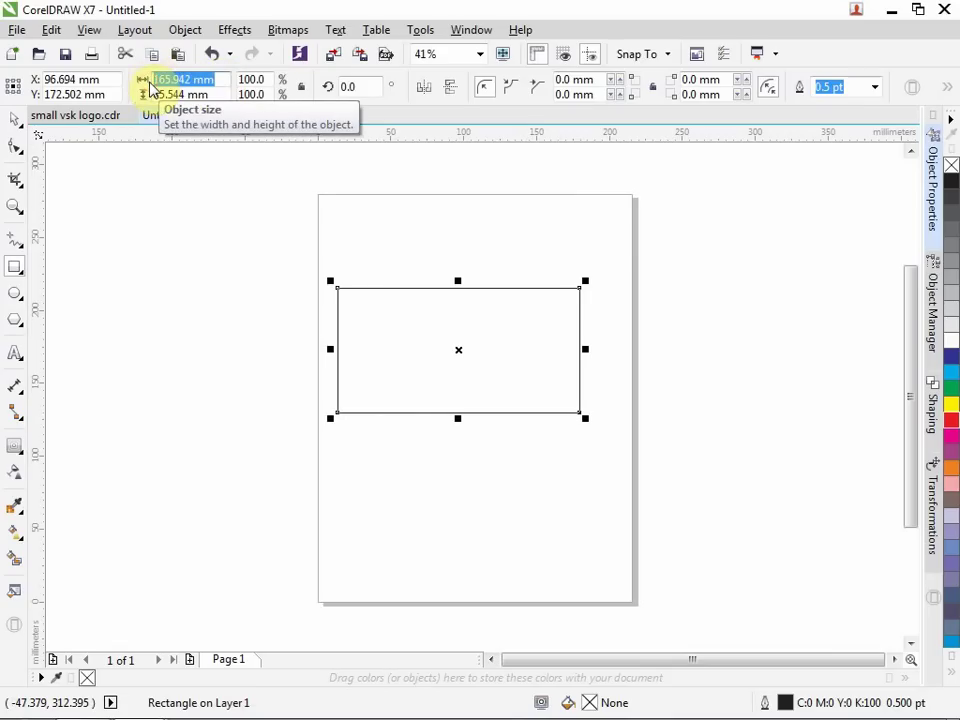
text(90)
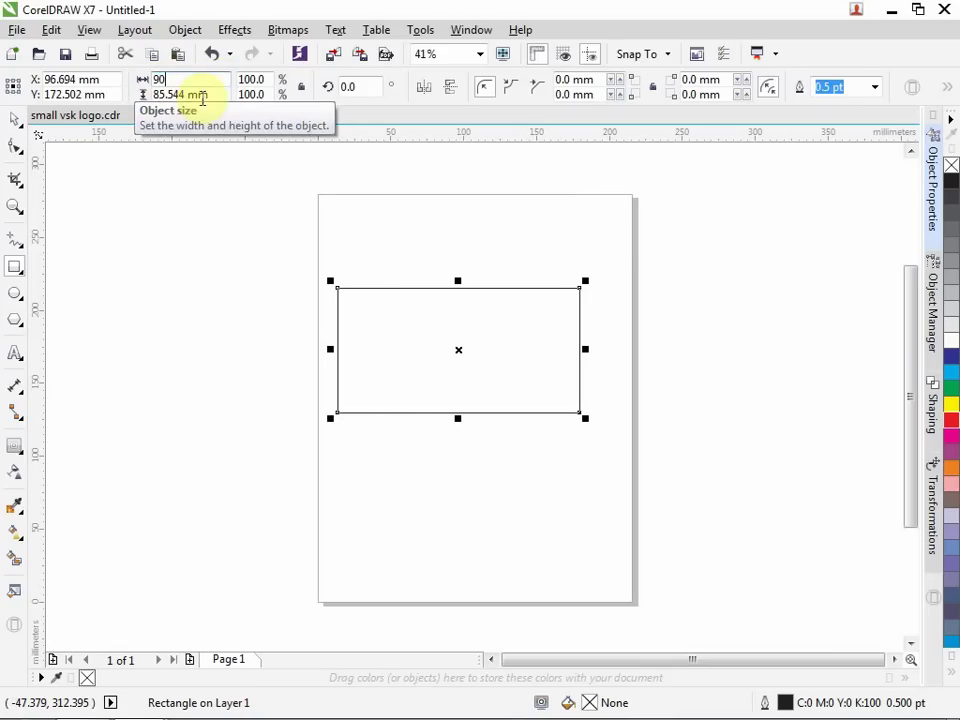
drag(216, 95, 141, 94)
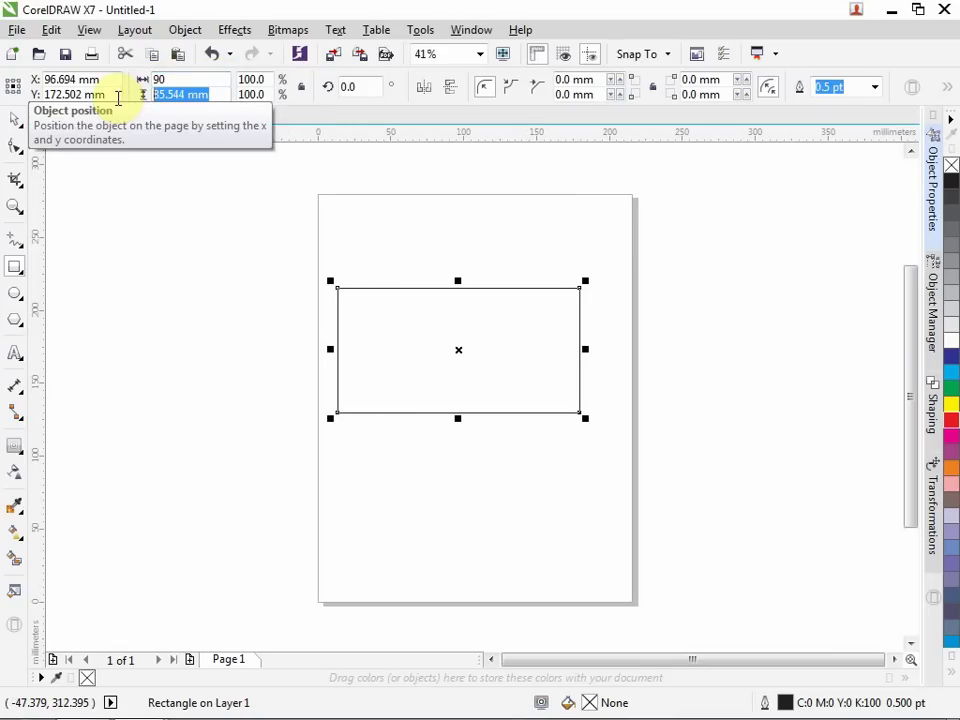
text(50)
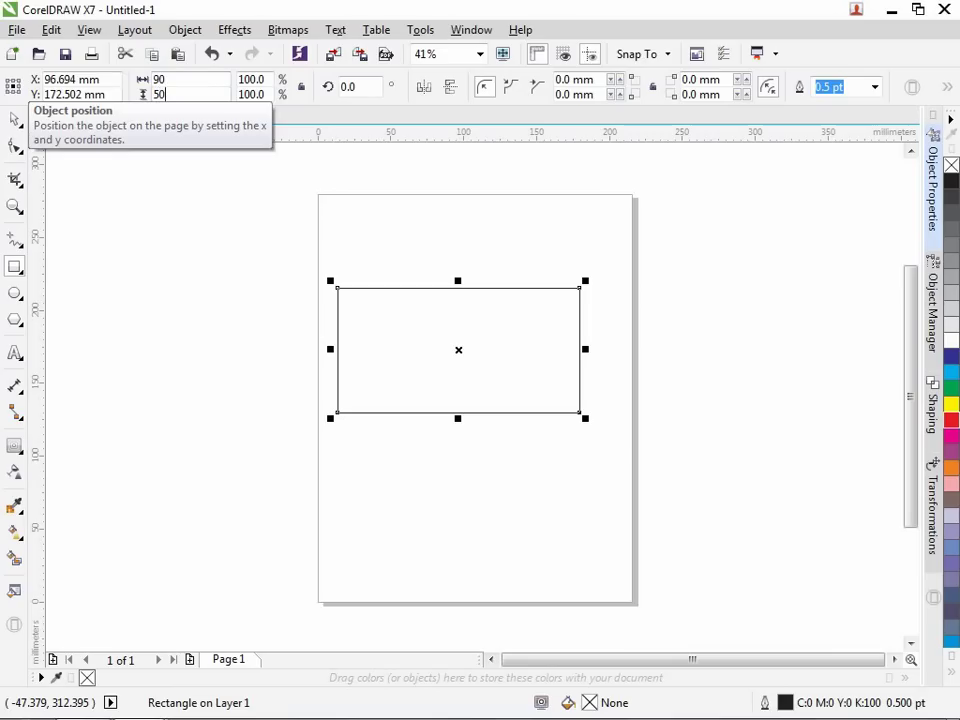
key(Return)
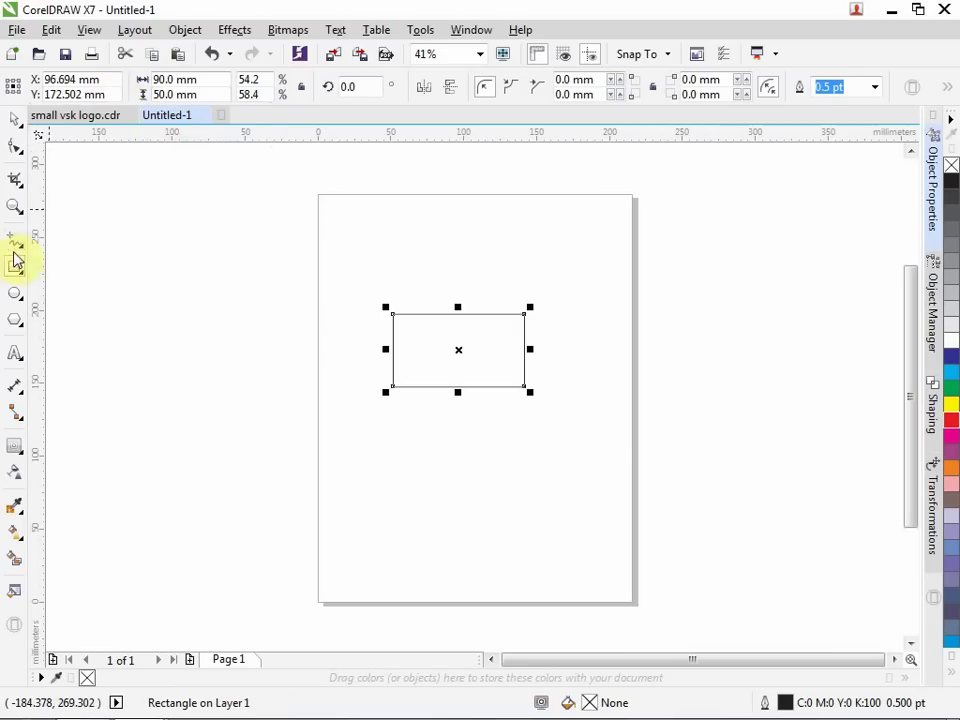
click(15, 207)
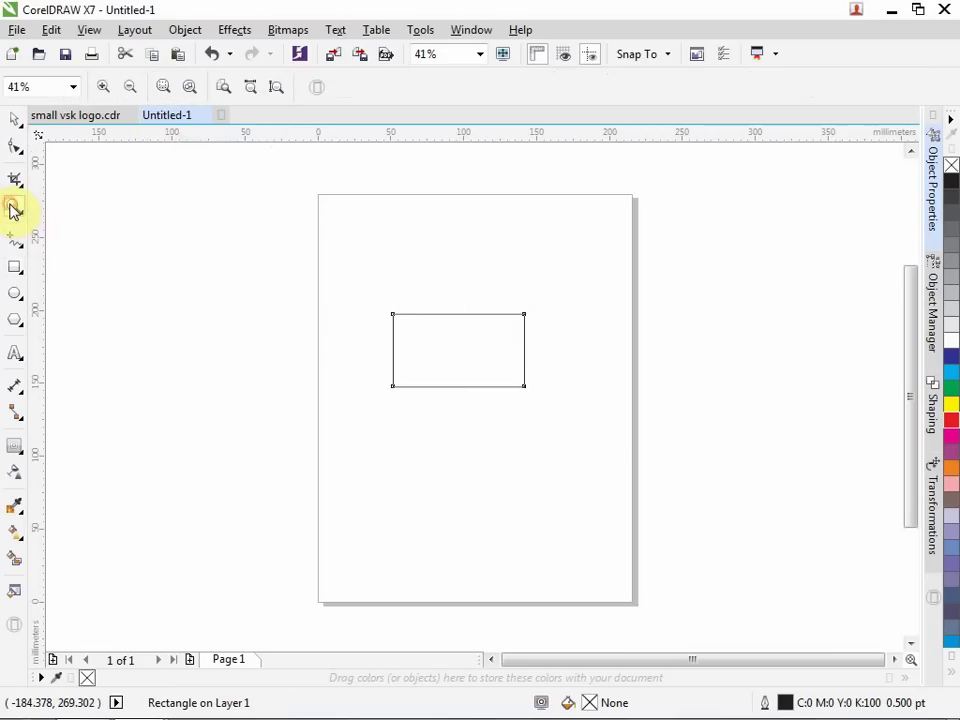
Zoom in on the 90 × 50 mm rectangle and paste an exact copy over it.
click(473, 359)
scroll(473, 359, up, 1)
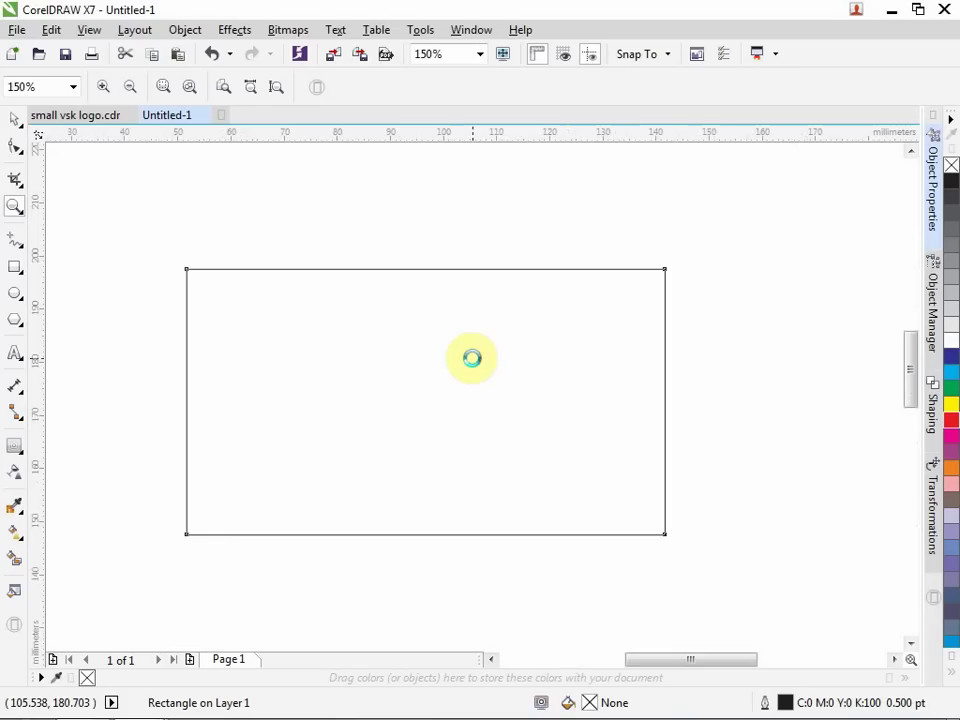
click(13, 119)
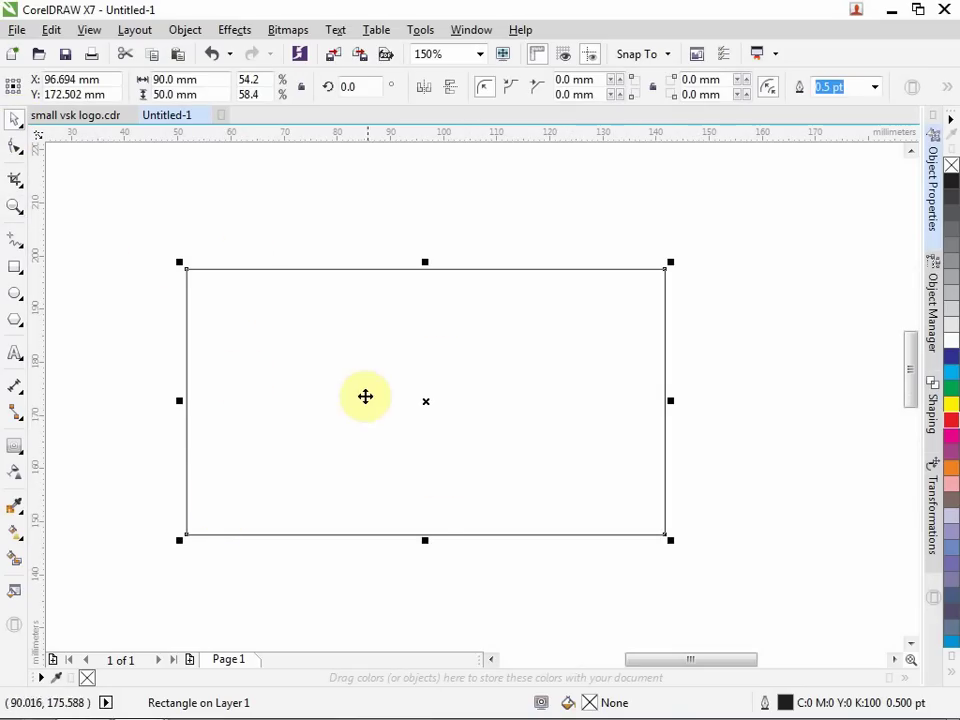
click(55, 31)
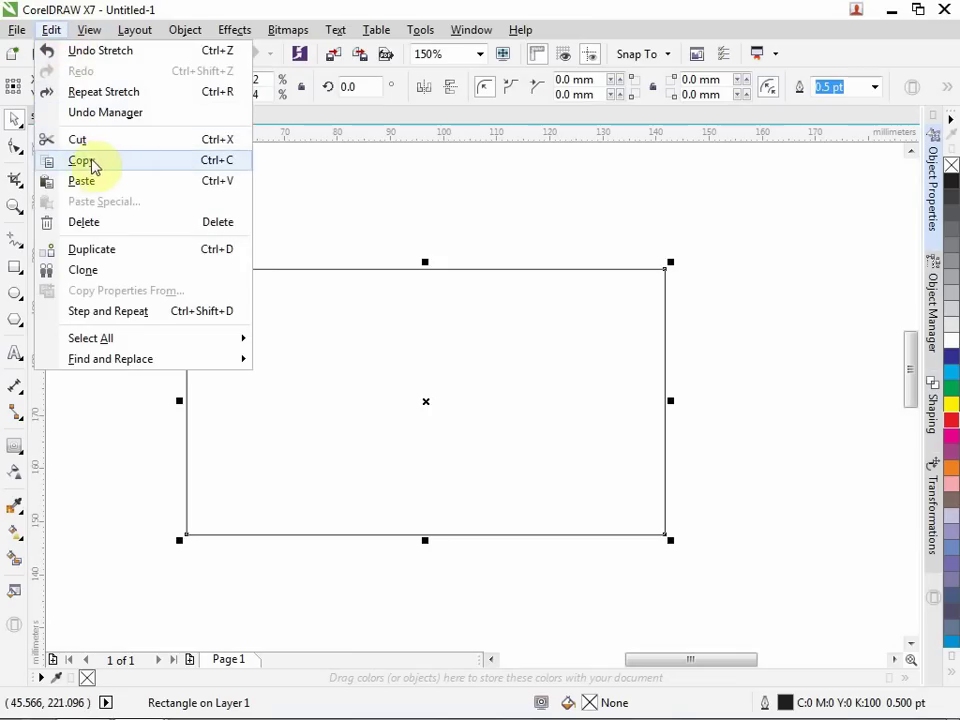
click(124, 162)
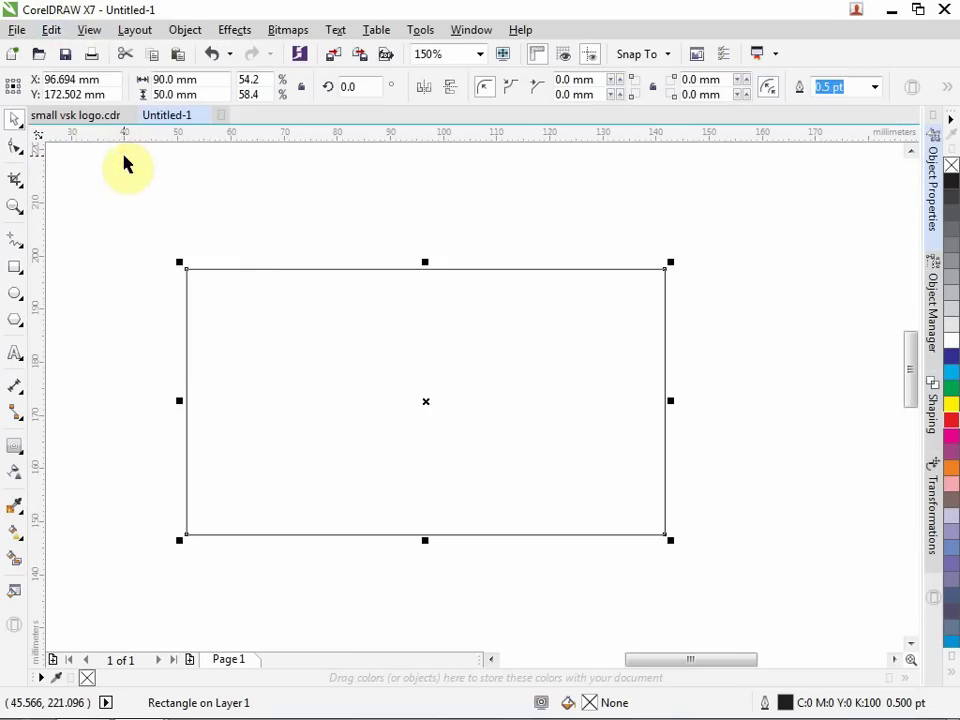
click(49, 29)
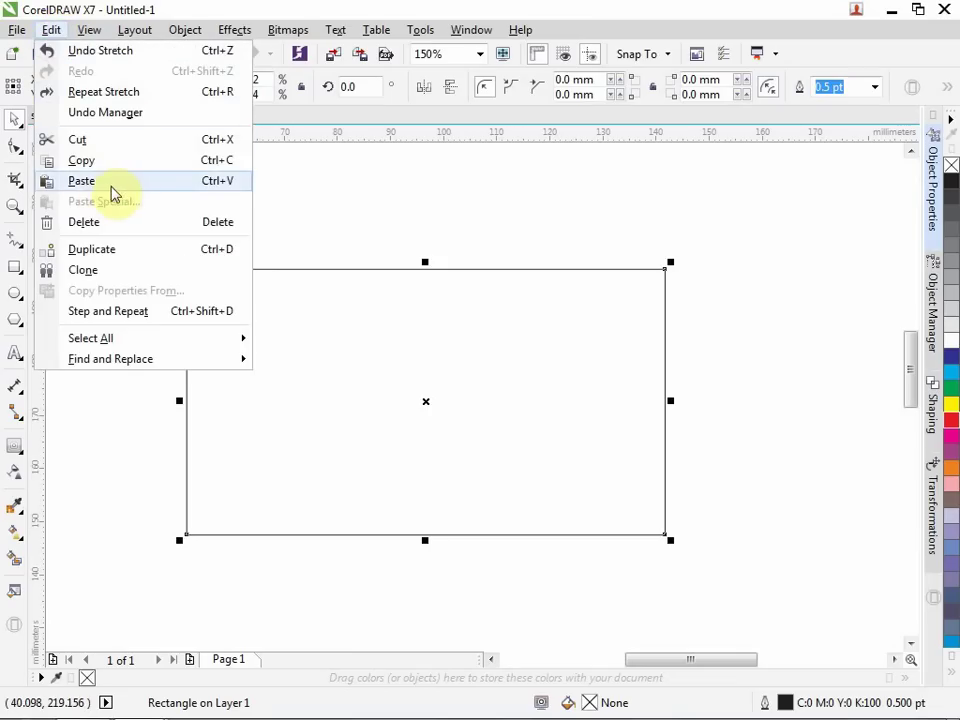
click(82, 185)
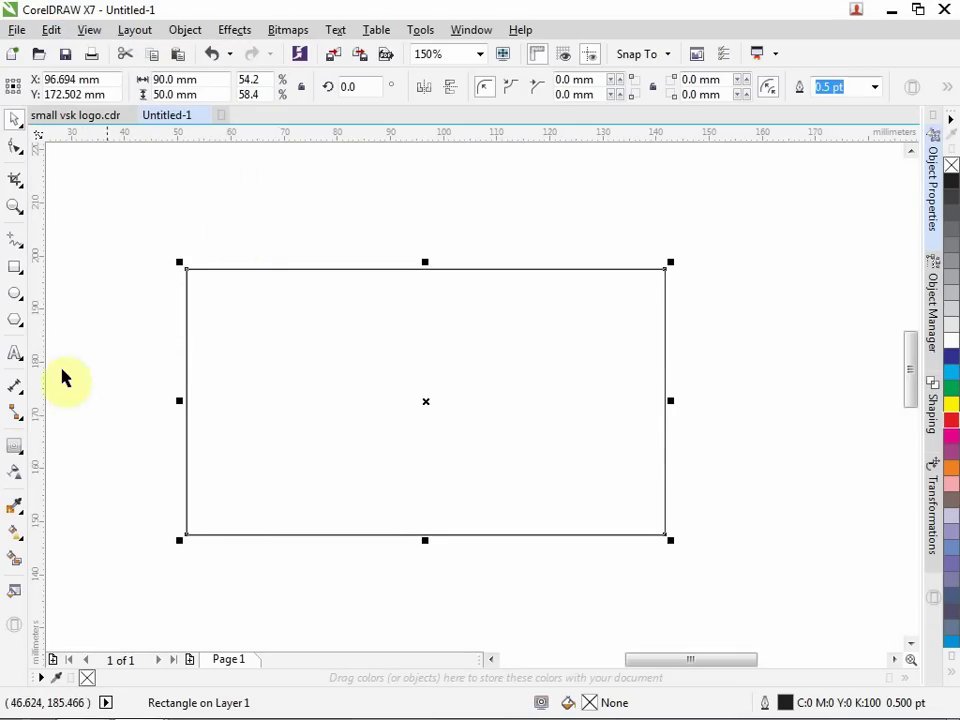
click(22, 459)
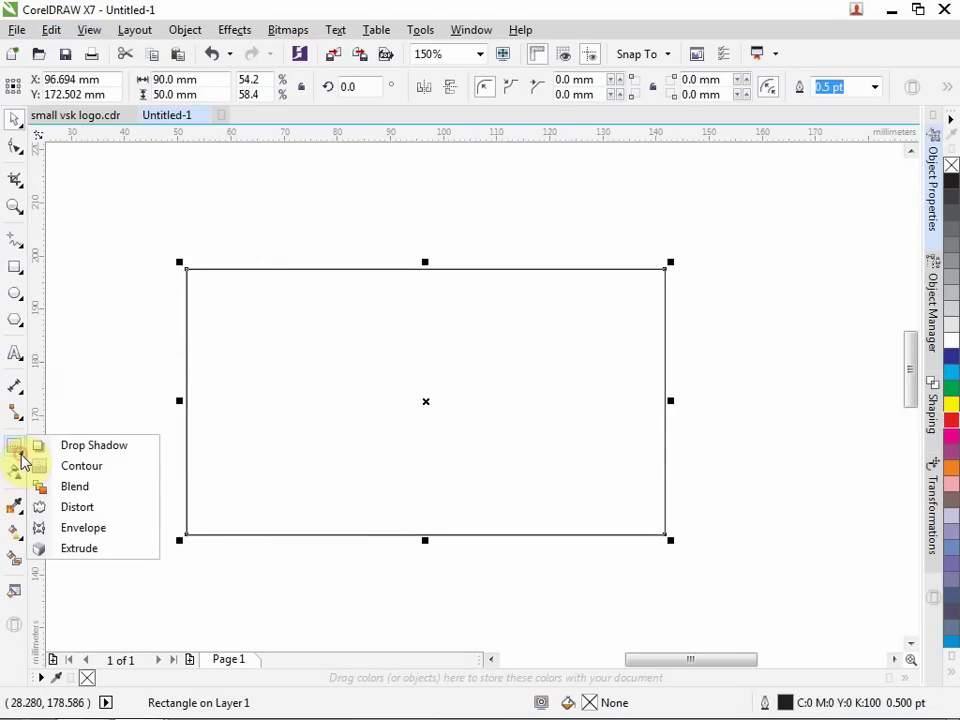
Add a 3 mm inside contour to the rectangle and break the contour group apart.
click(98, 471)
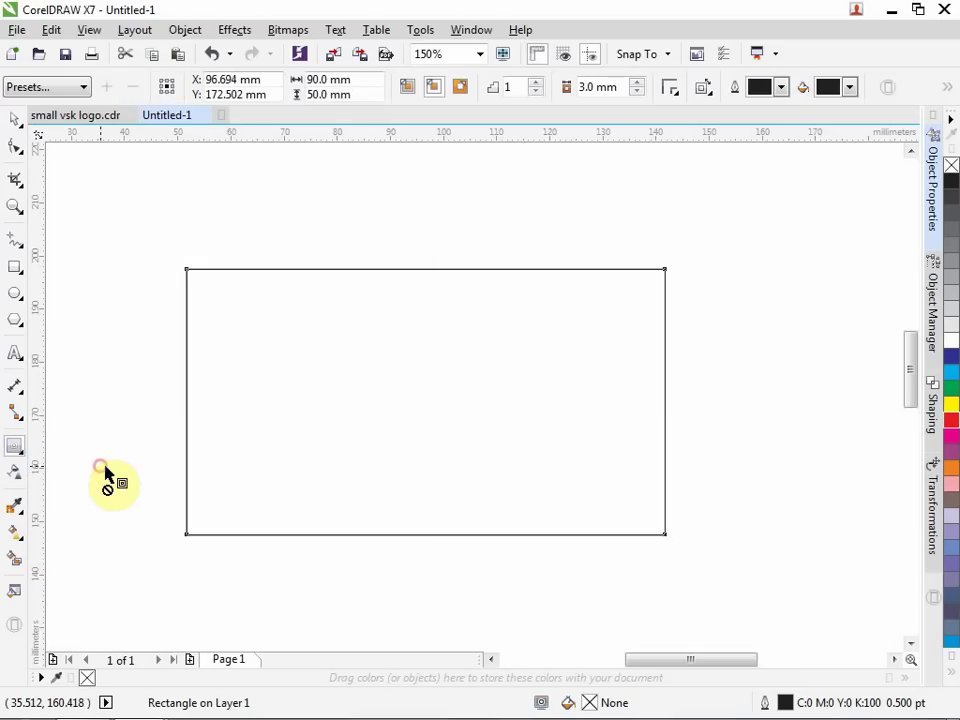
click(433, 88)
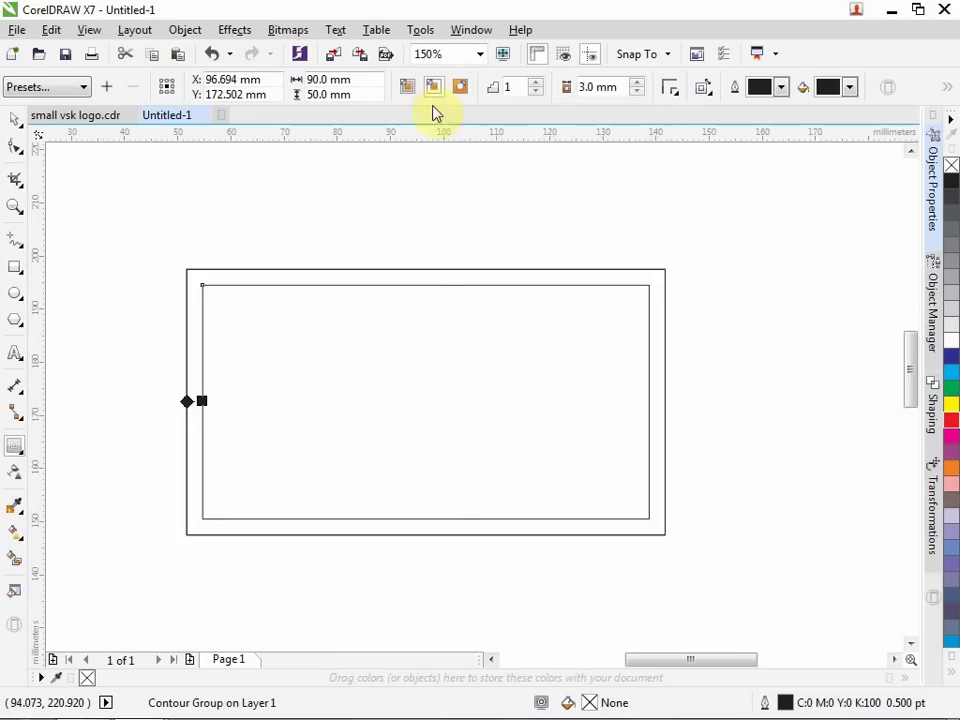
drag(622, 86, 568, 88)
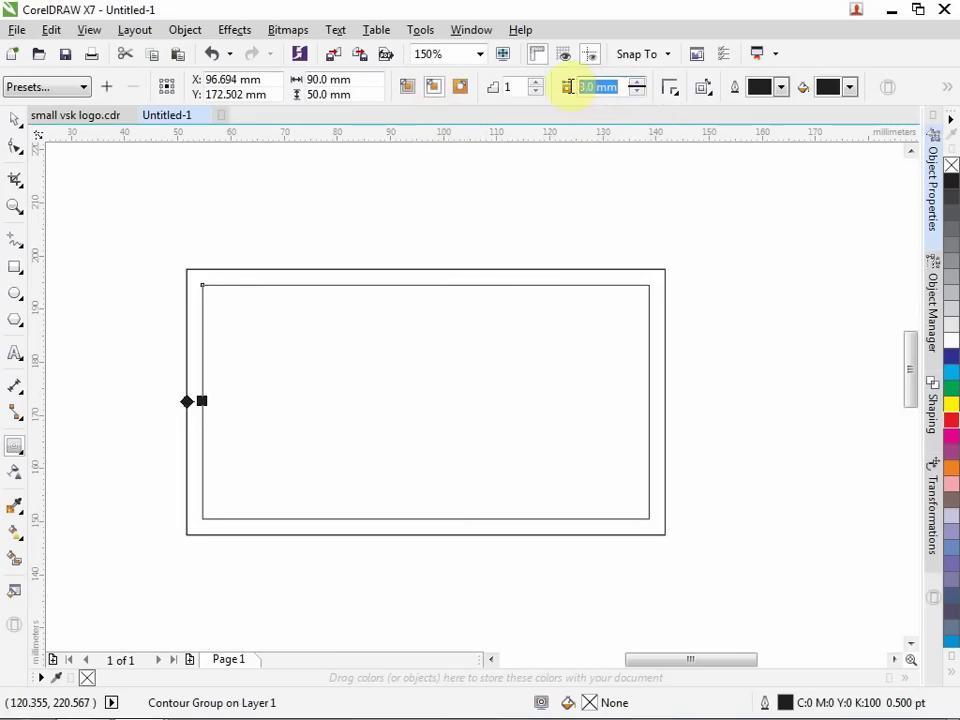
text(3)
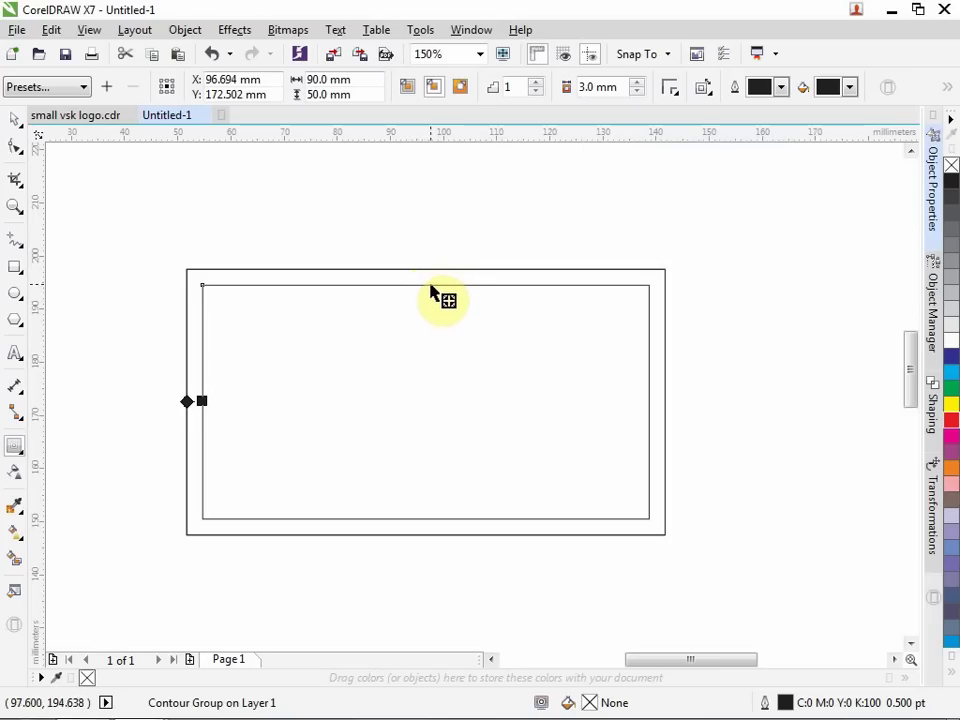
right_click(448, 370)
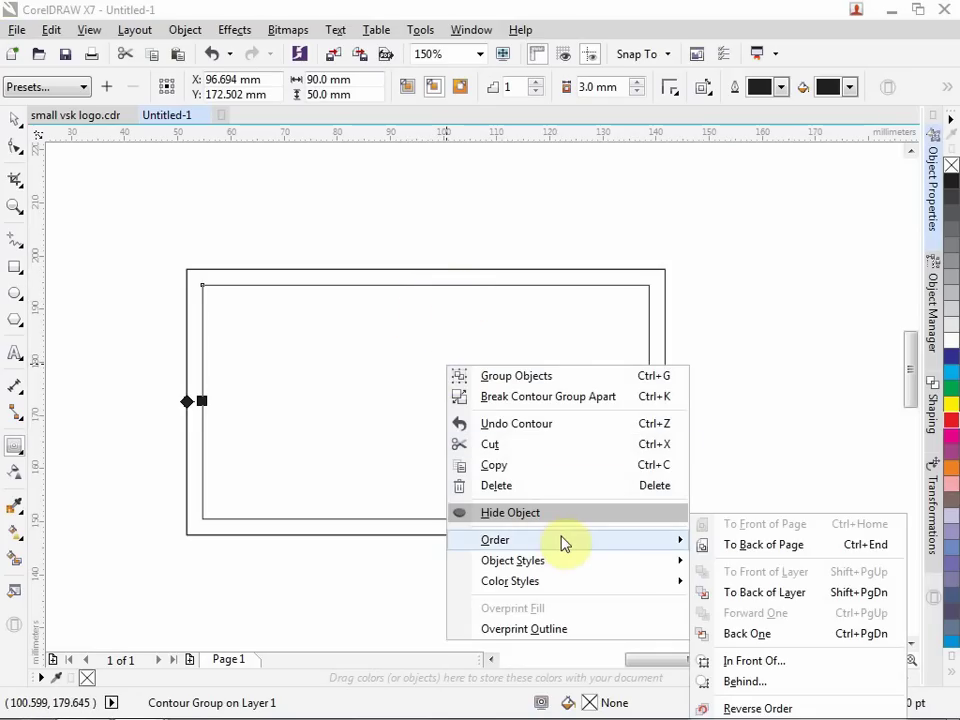
click(537, 397)
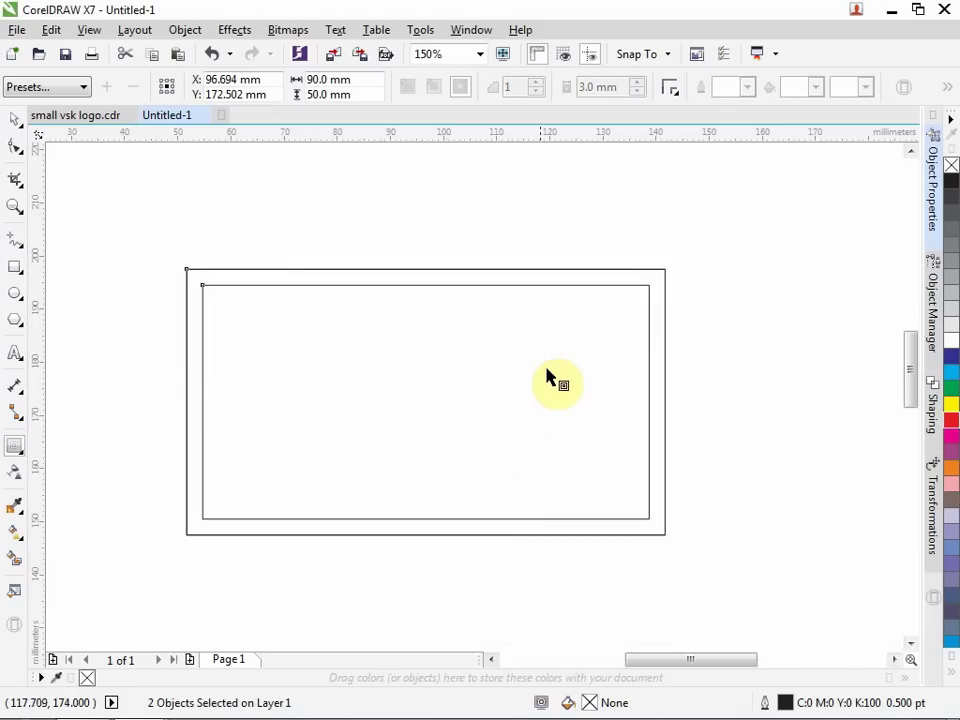
Select the inner 84 × 44 mm rectangle and open its Outline Pen settings.
click(16, 121)
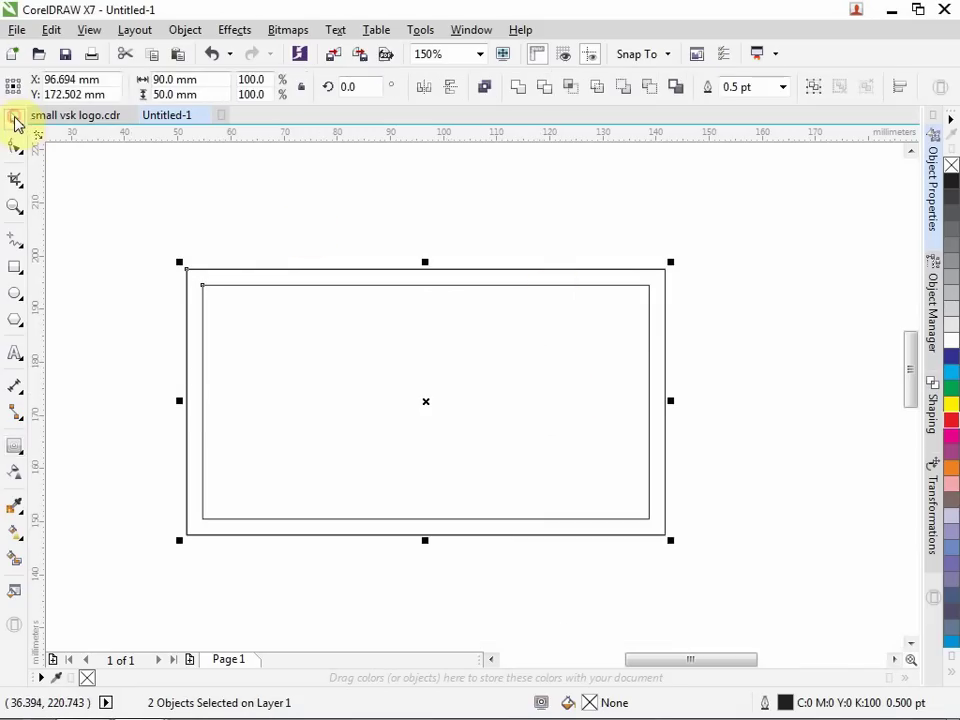
click(818, 367)
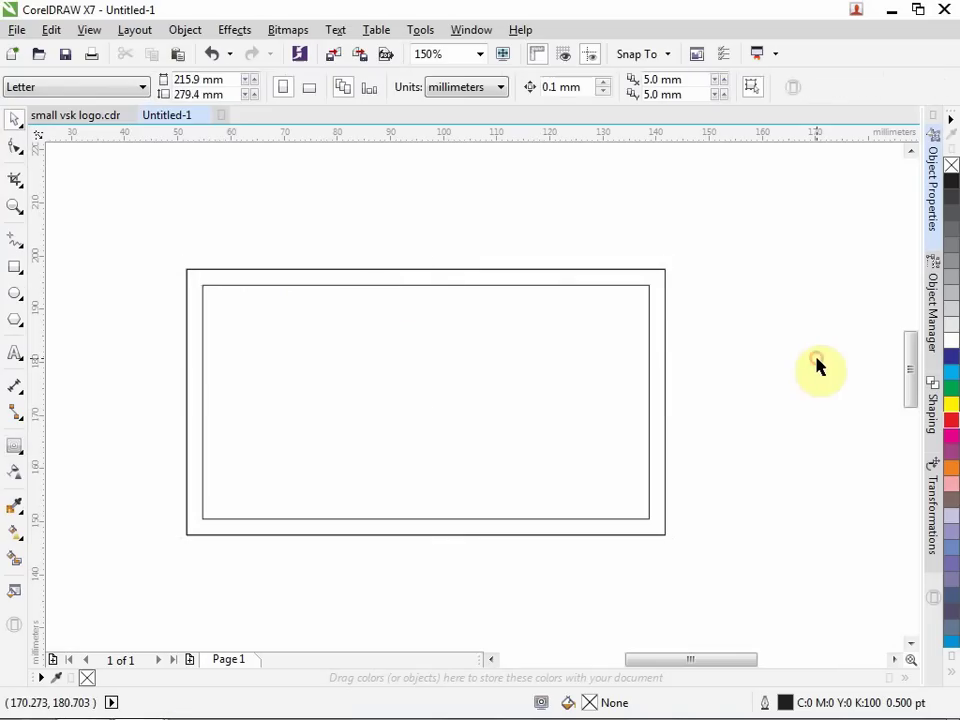
click(594, 286)
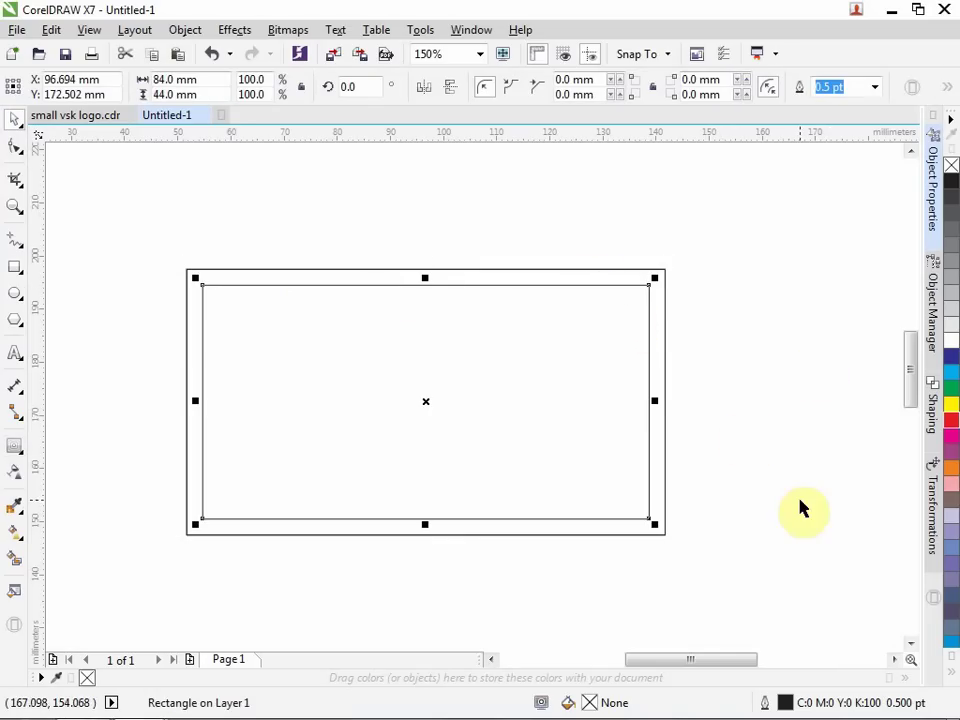
click(829, 336)
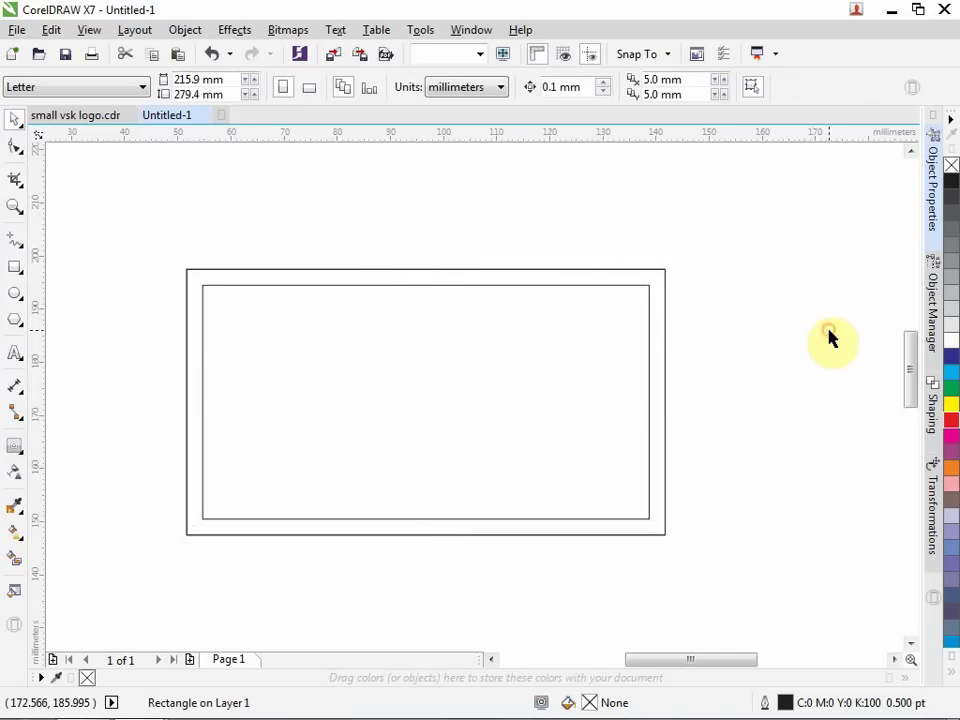
click(654, 268)
click(863, 494)
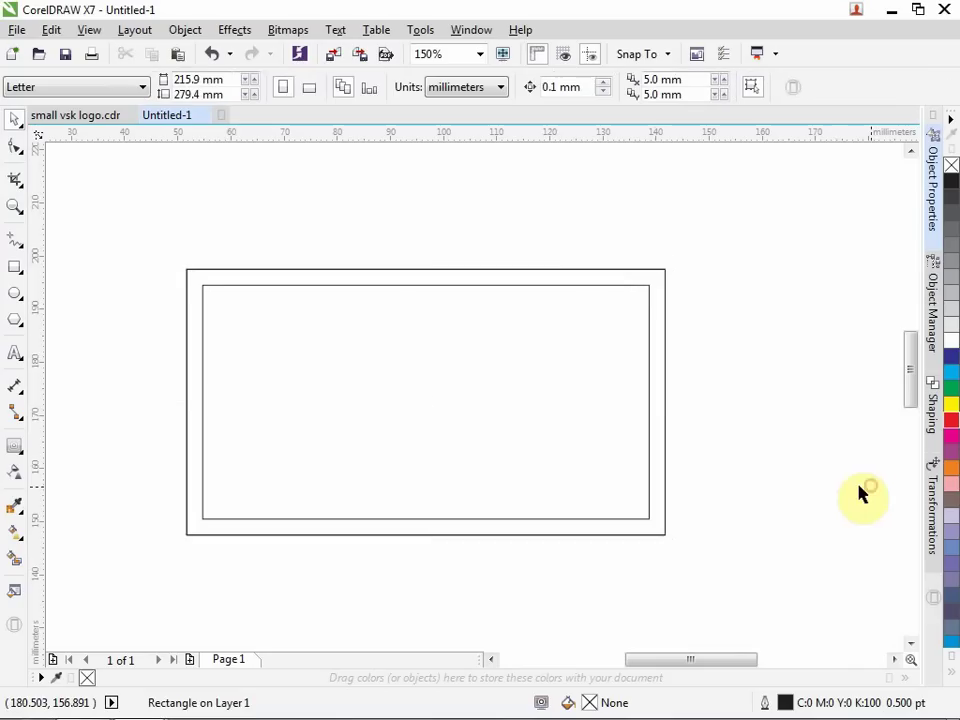
click(394, 286)
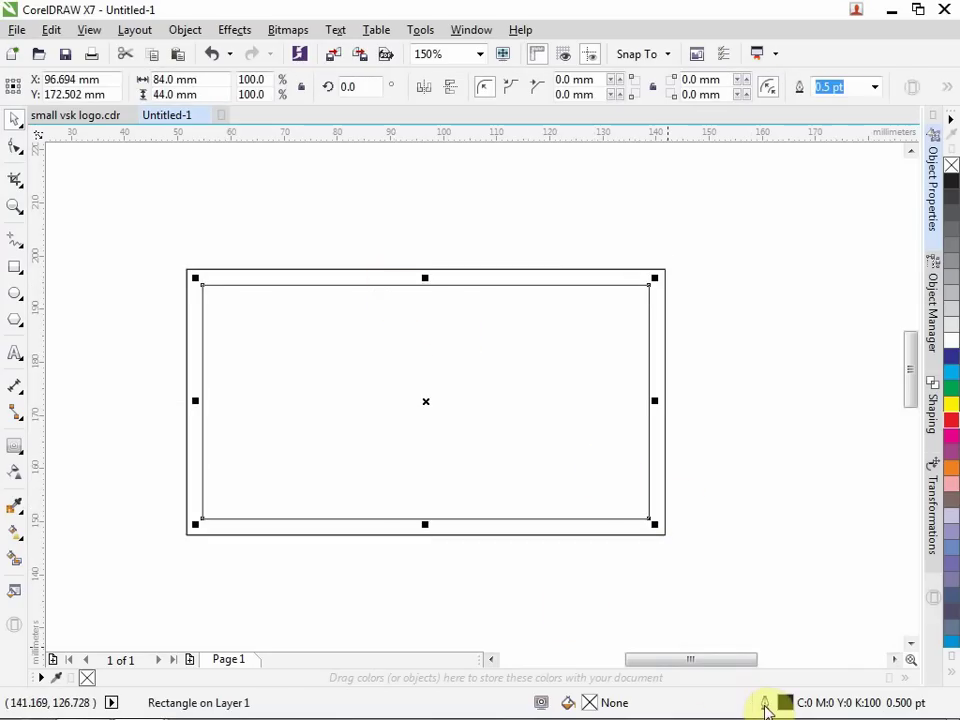
double_click(763, 703)
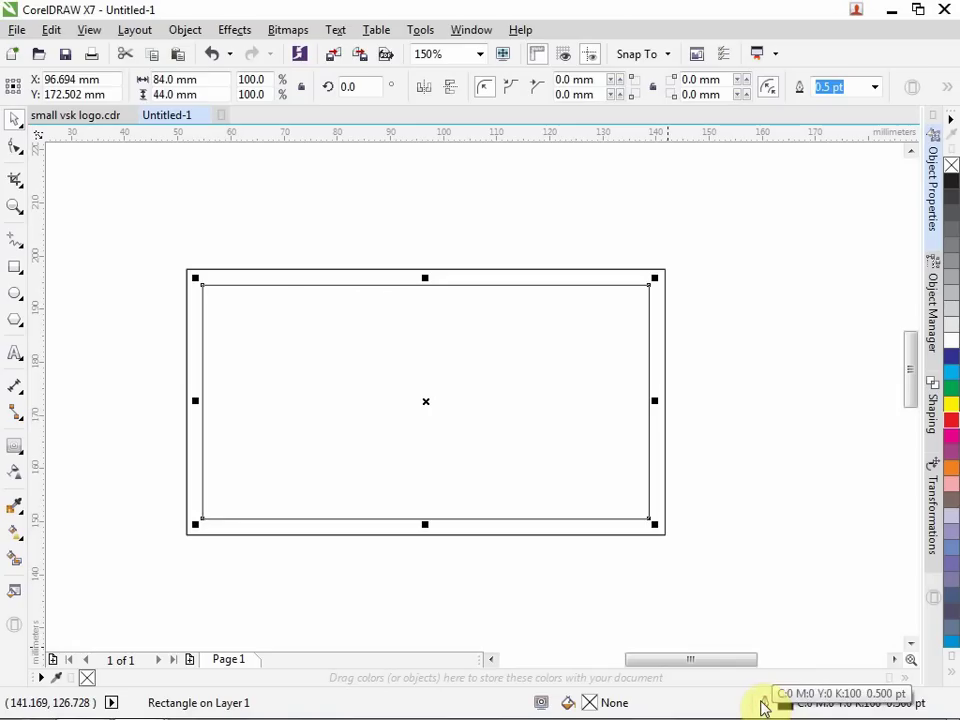
double_click(763, 704)
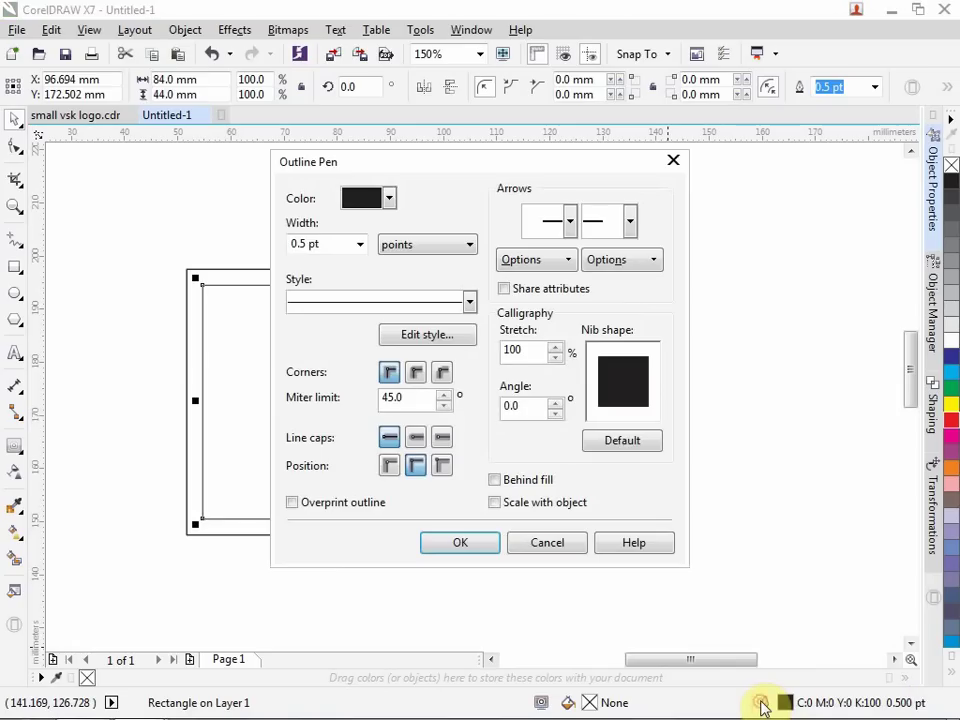
Change the inner rectangle's outline style from solid to a dotted line.
click(470, 303)
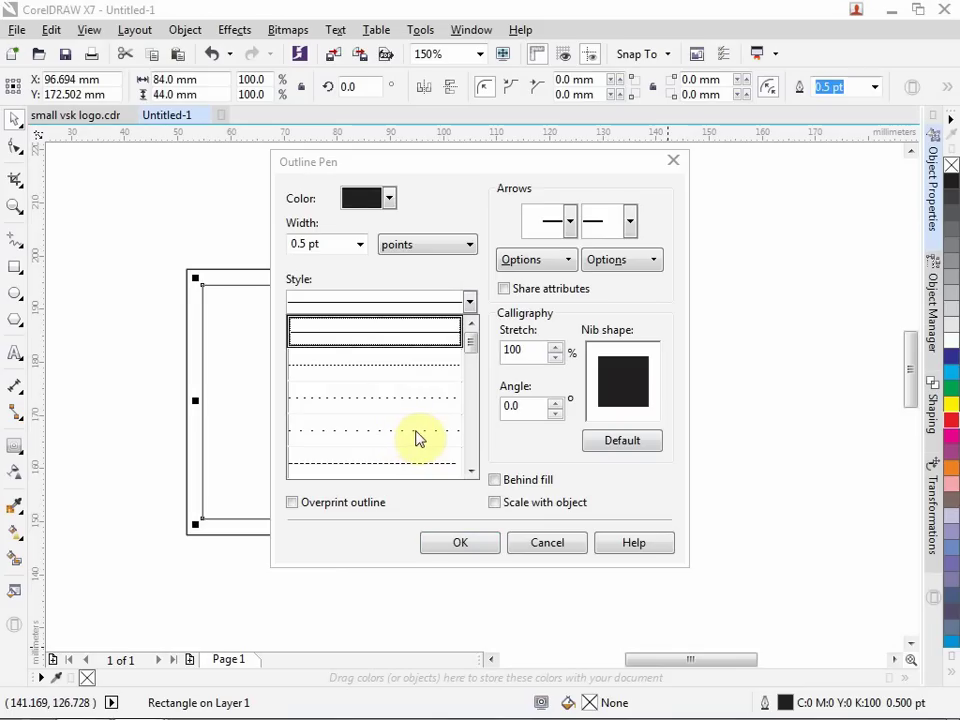
click(418, 438)
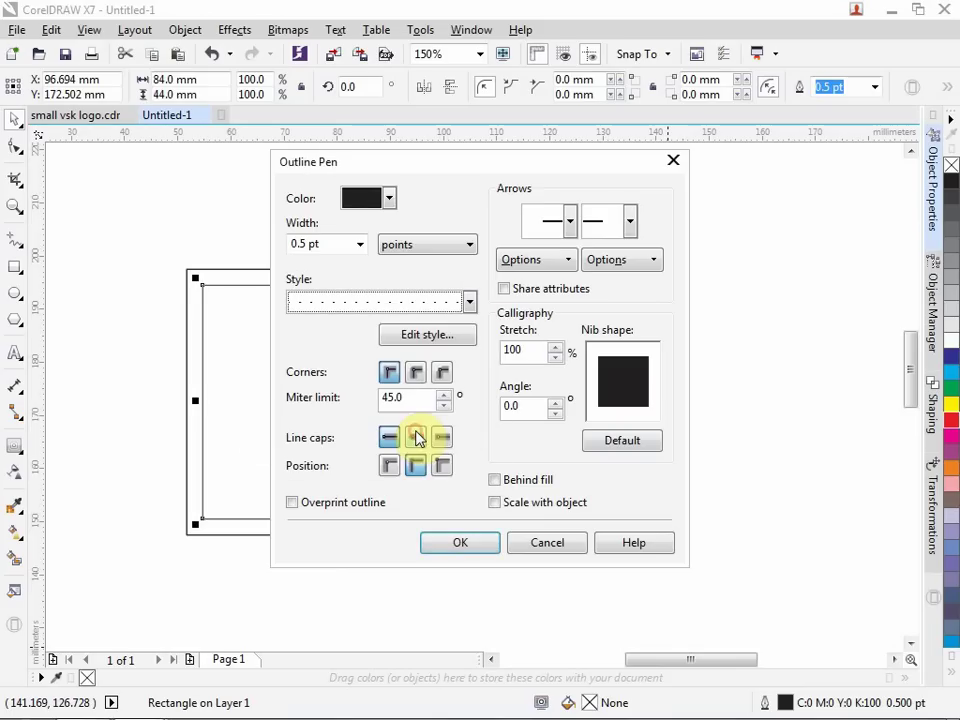
click(472, 545)
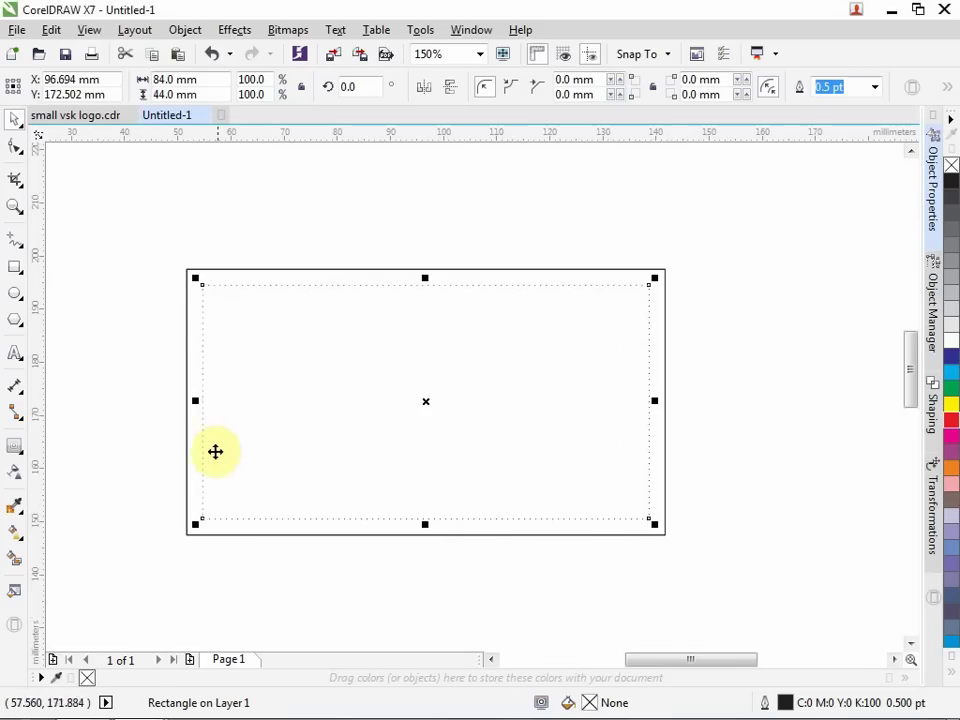
Squash the outer rectangle copy into a 90 × 20.677 mm bottom strip and convert it to curves.
click(785, 218)
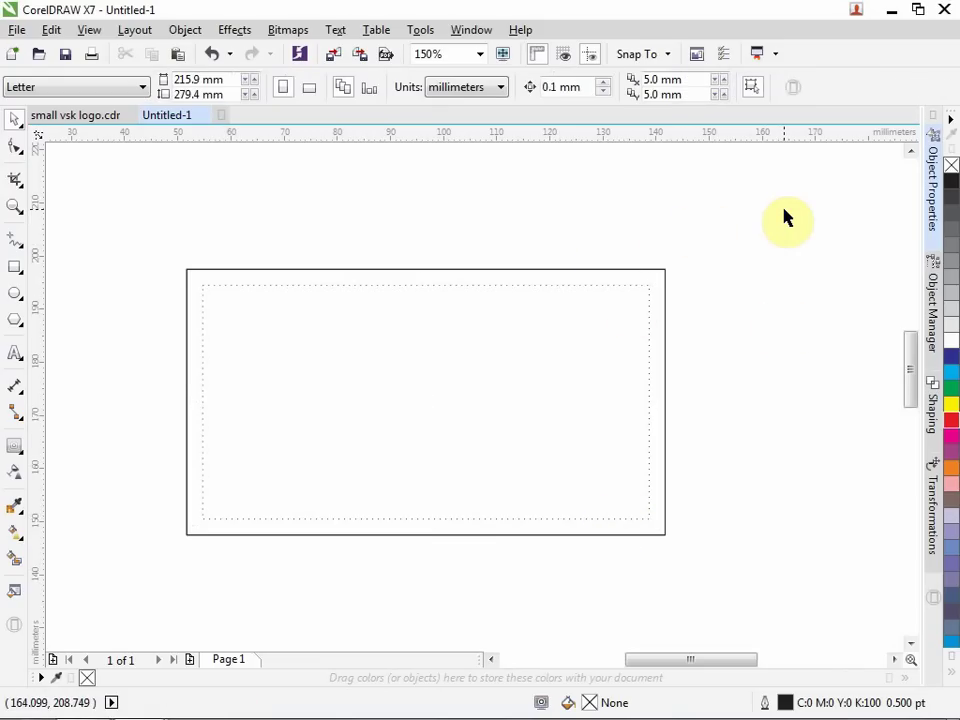
click(379, 270)
drag(424, 265, 420, 421)
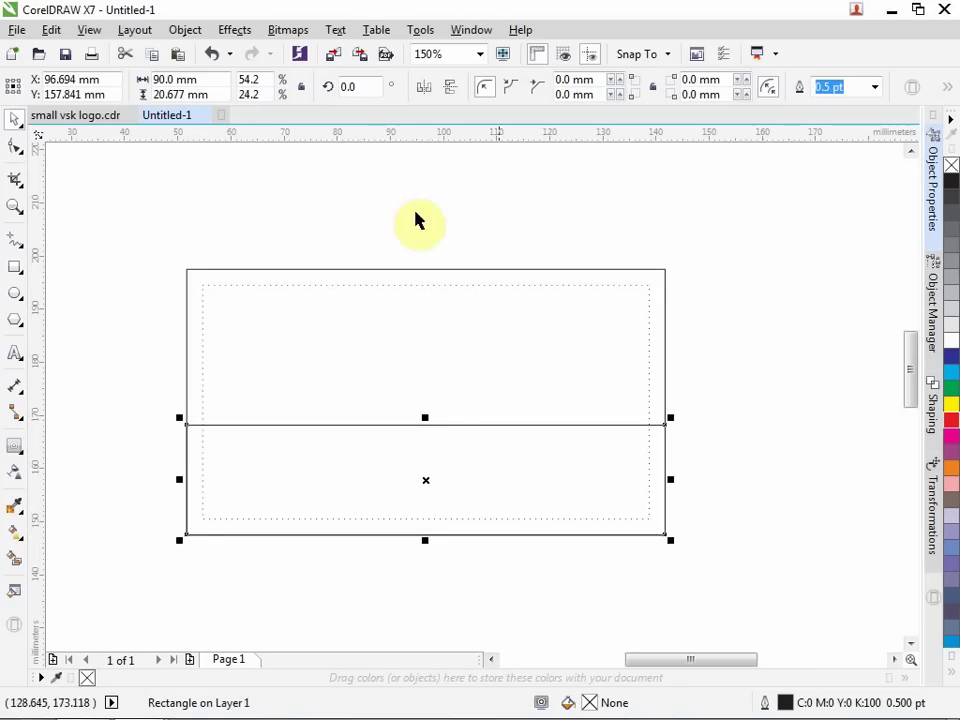
click(185, 30)
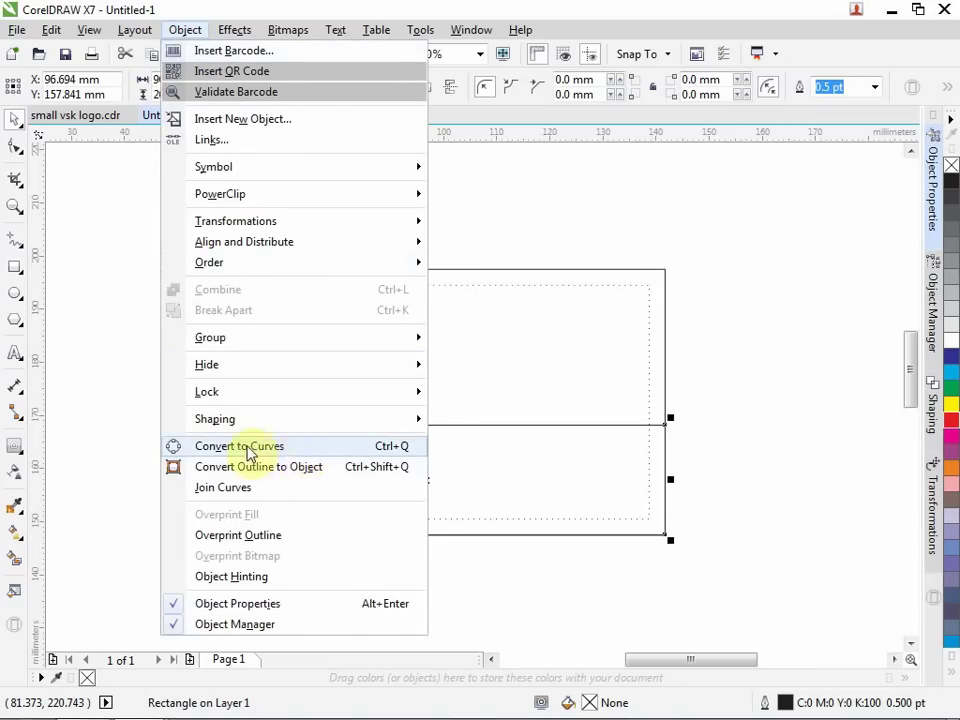
click(305, 449)
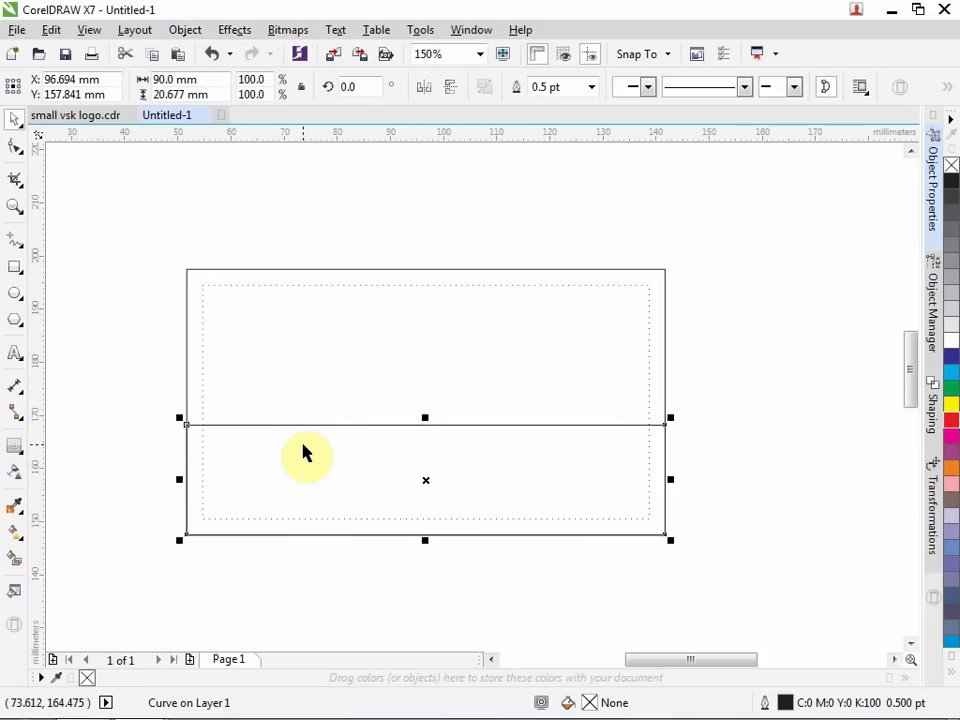
Reshape the strip's top edge into an S-wave, dipping left and cresting right.
click(15, 147)
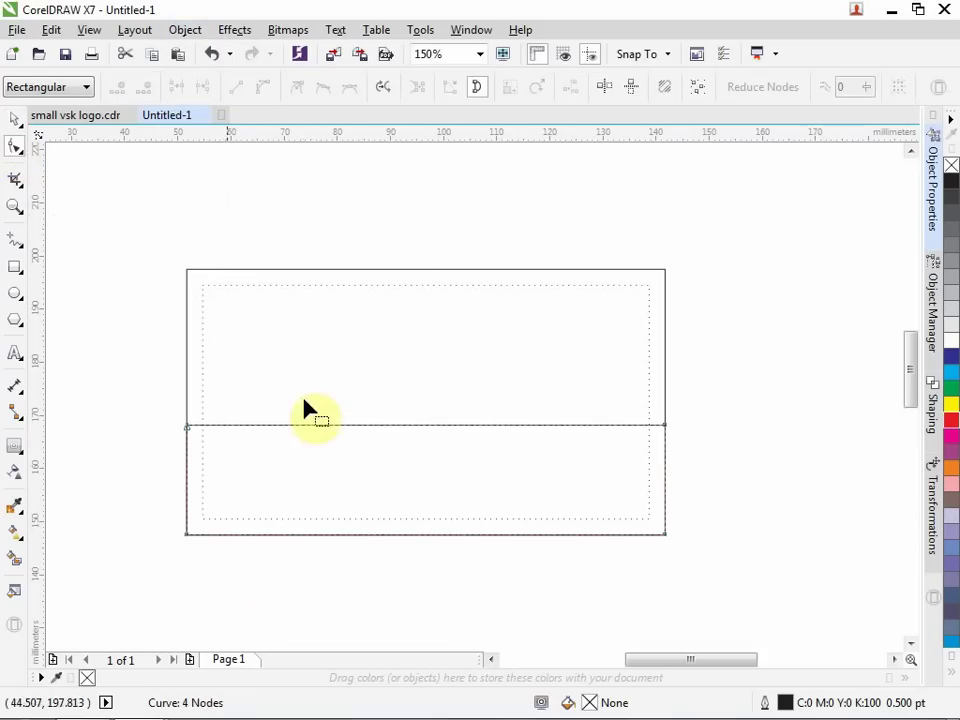
click(365, 426)
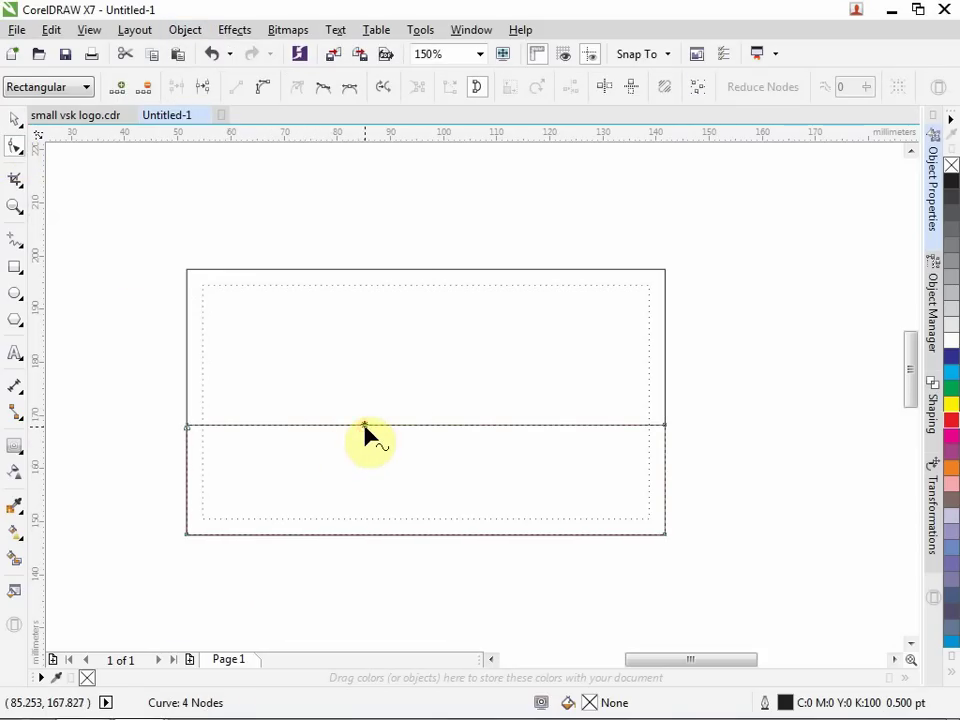
click(266, 90)
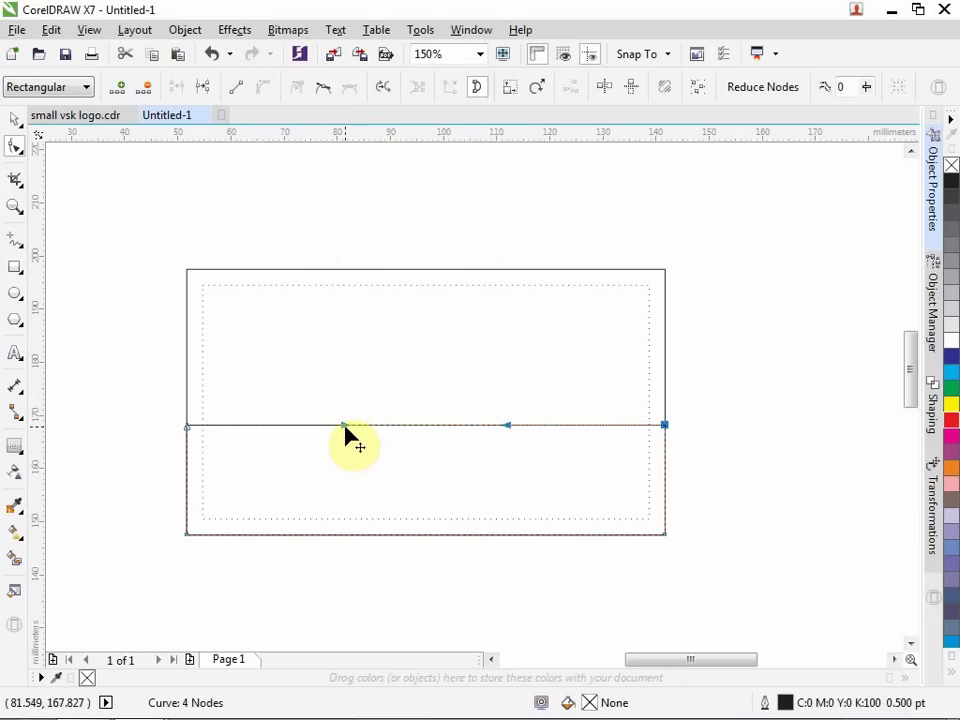
drag(344, 427, 322, 524)
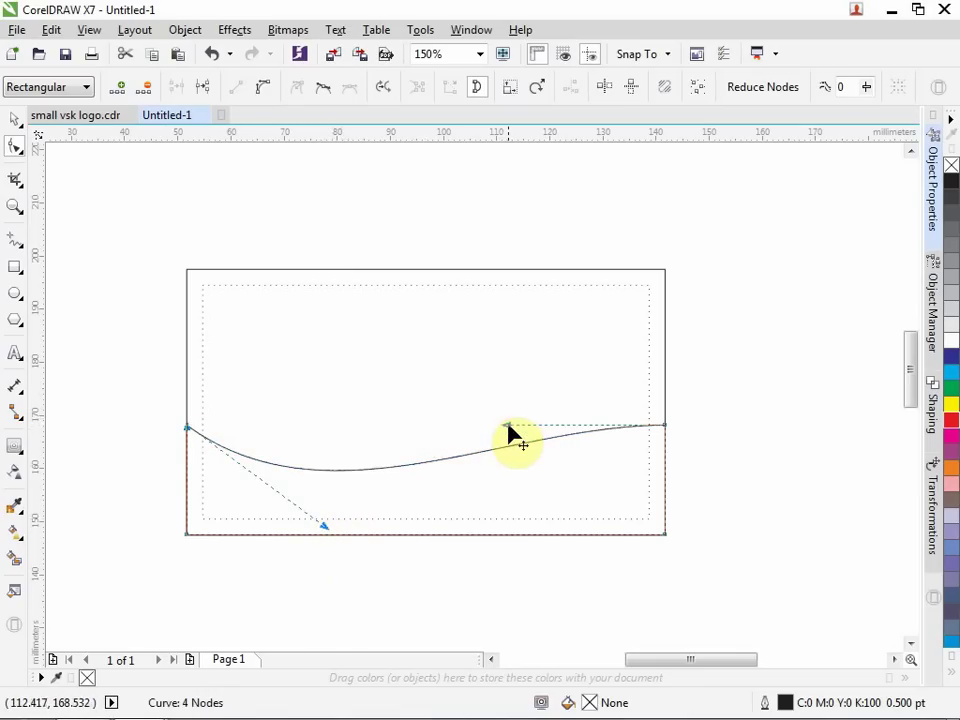
drag(508, 430, 507, 349)
click(791, 546)
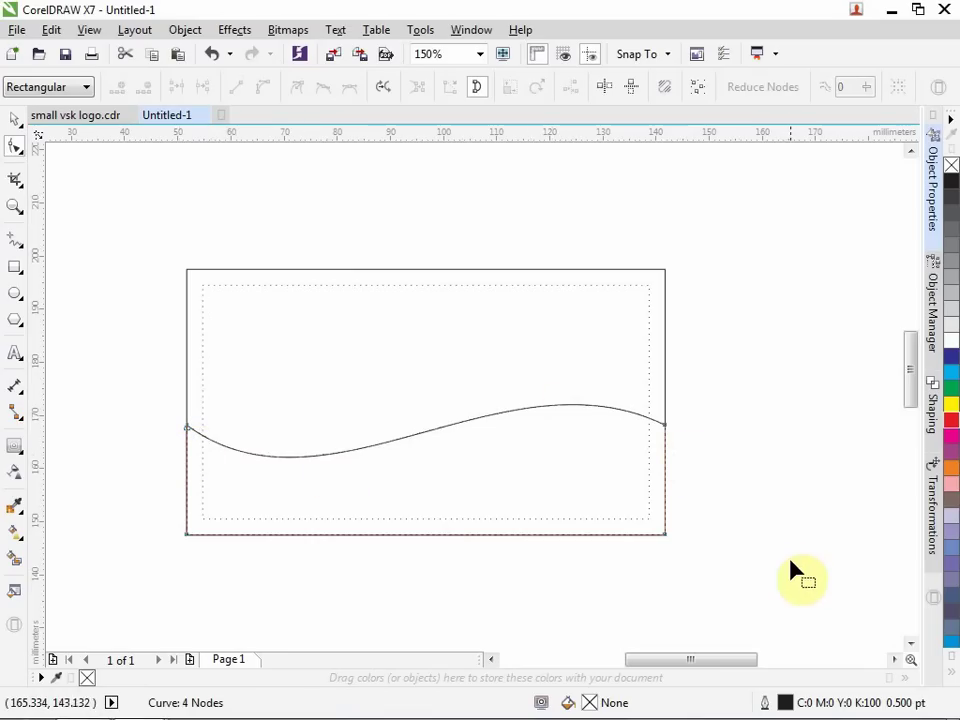
Fill the wave-topped bottom shape with solid red (C0 M100 Y100 K0).
click(16, 121)
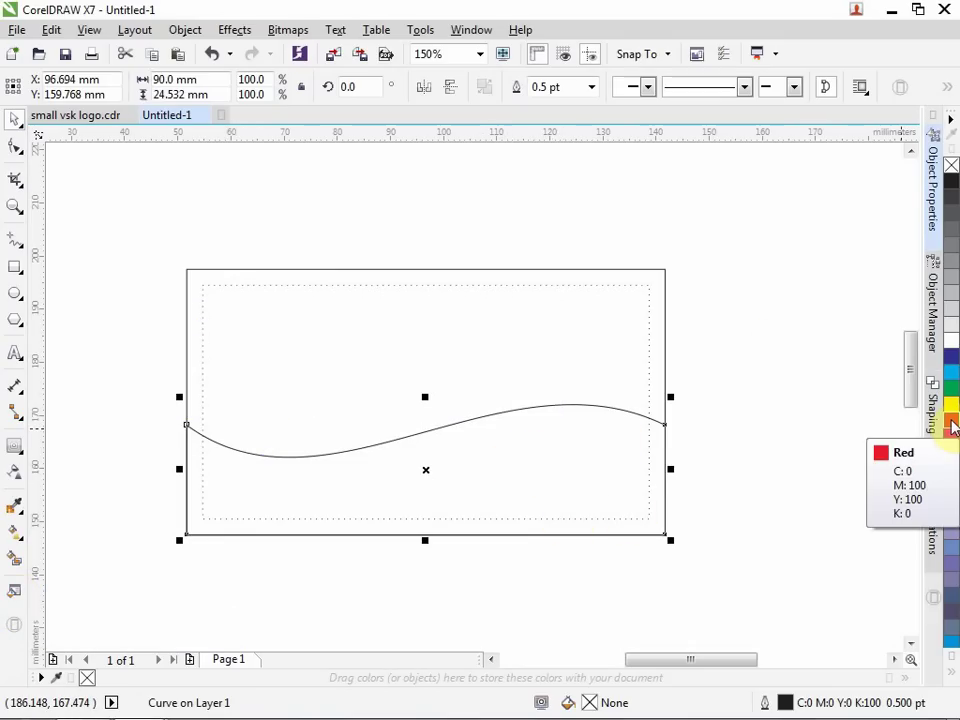
click(952, 427)
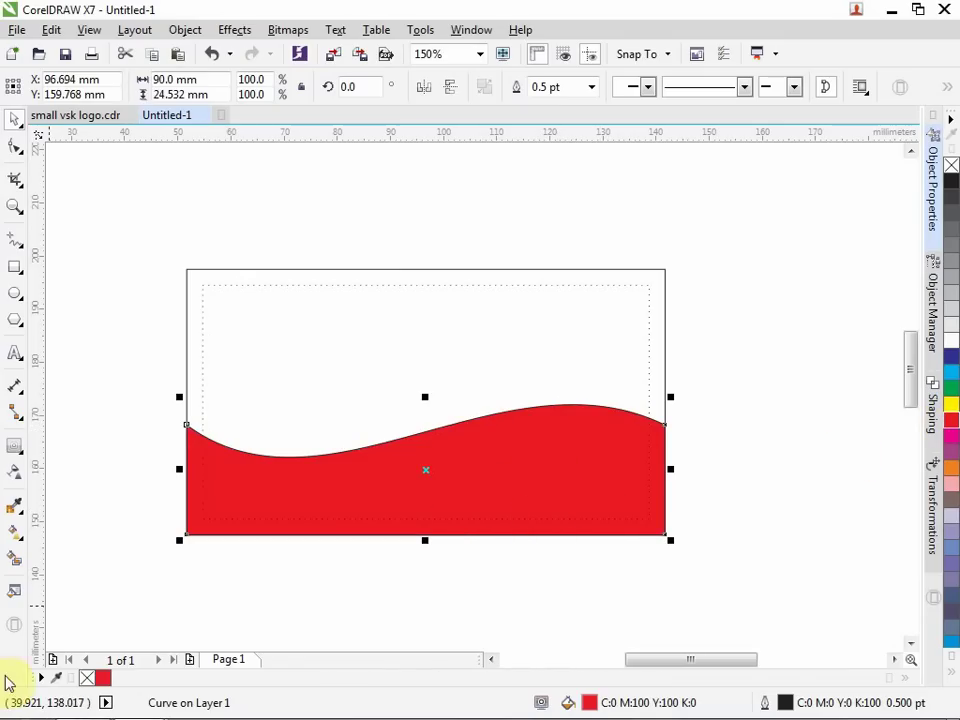
click(14, 597)
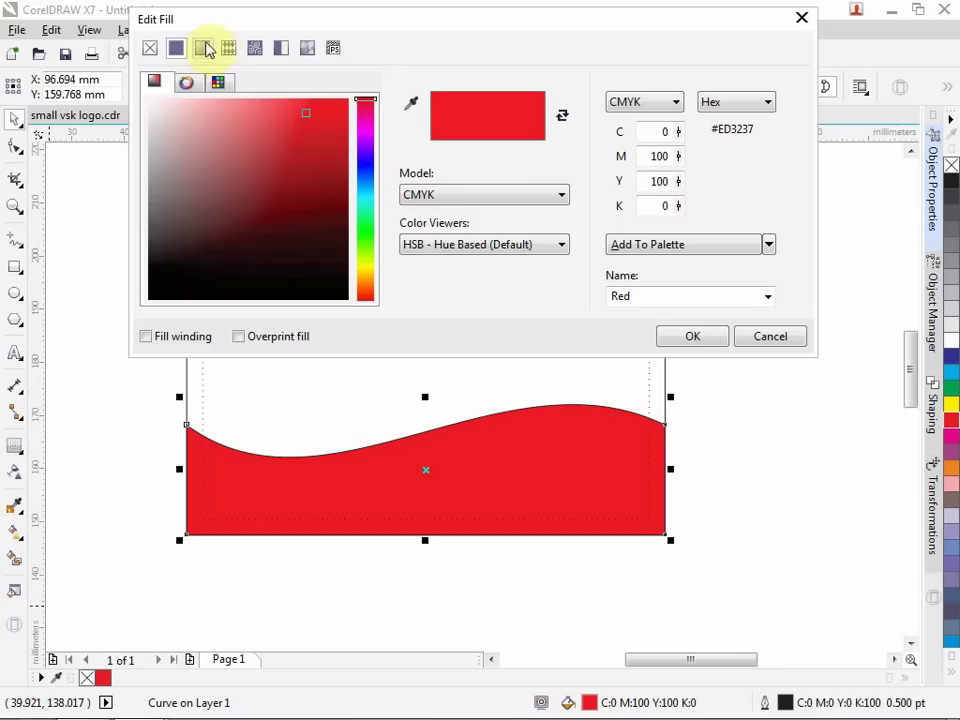
Apply a reversed fountain fill to the wave, fading from white at left to red at right.
click(204, 52)
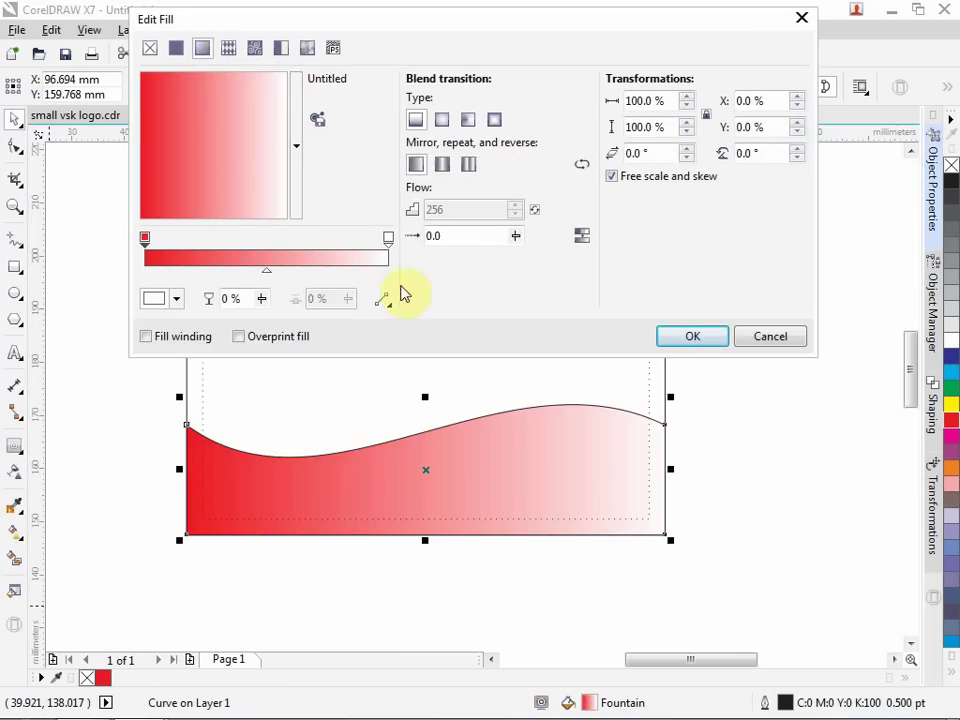
click(584, 165)
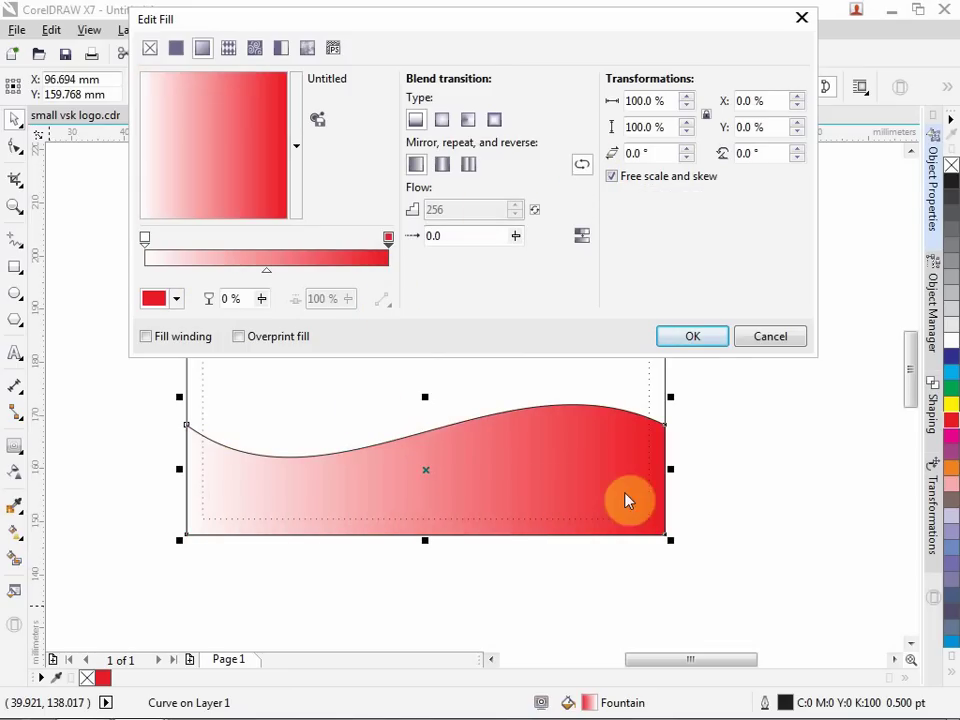
click(692, 338)
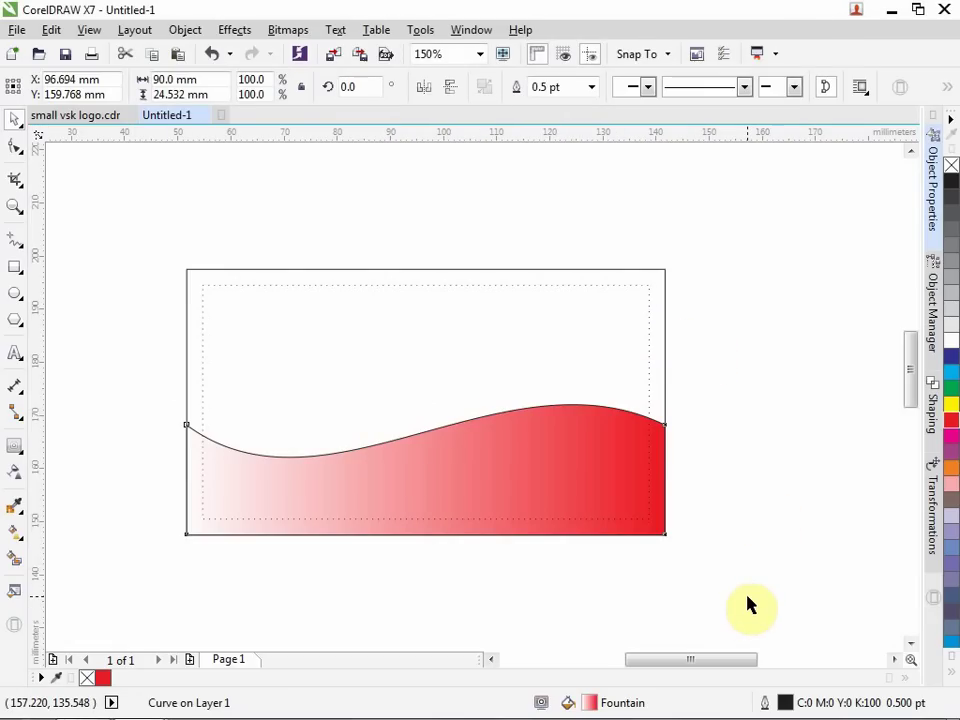
Select the wave shape, then try selecting the dotted inner rectangle on the card.
click(427, 475)
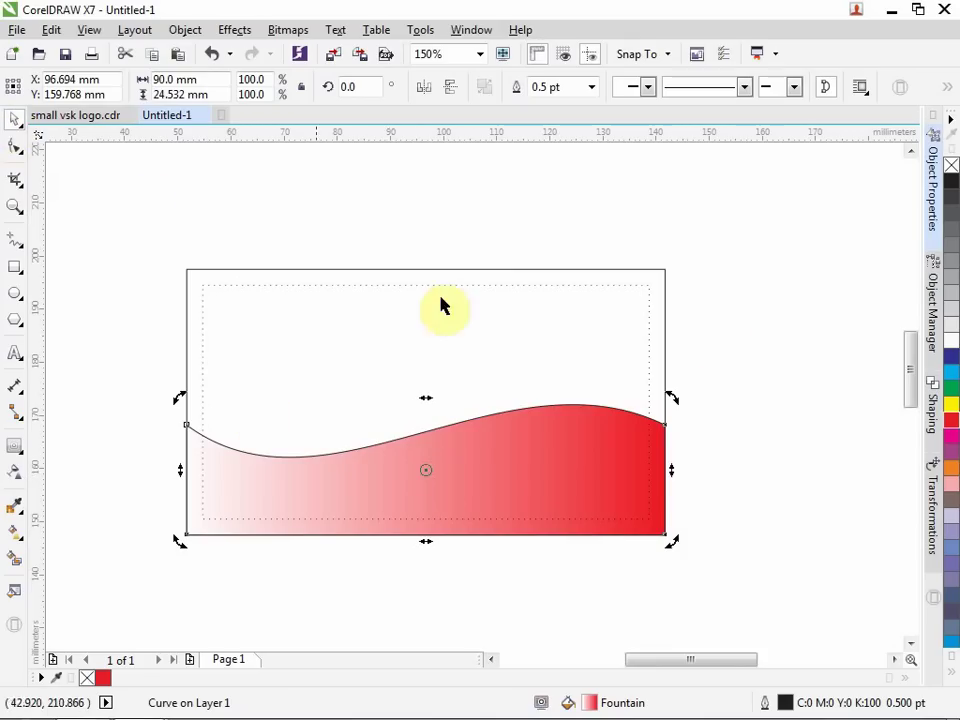
click(784, 345)
click(415, 500)
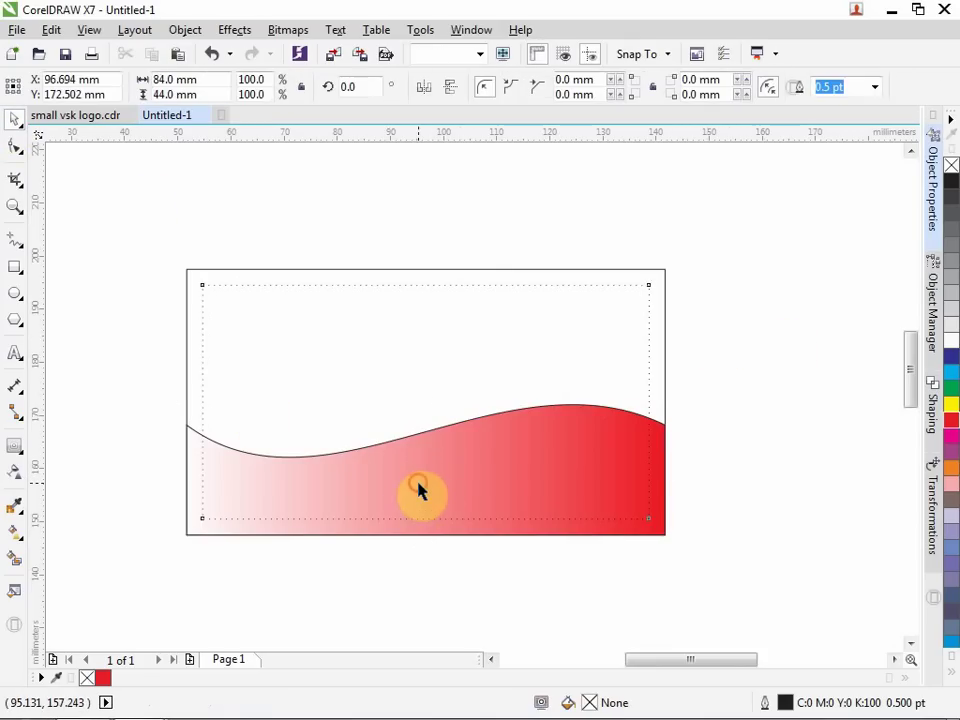
click(771, 466)
click(617, 476)
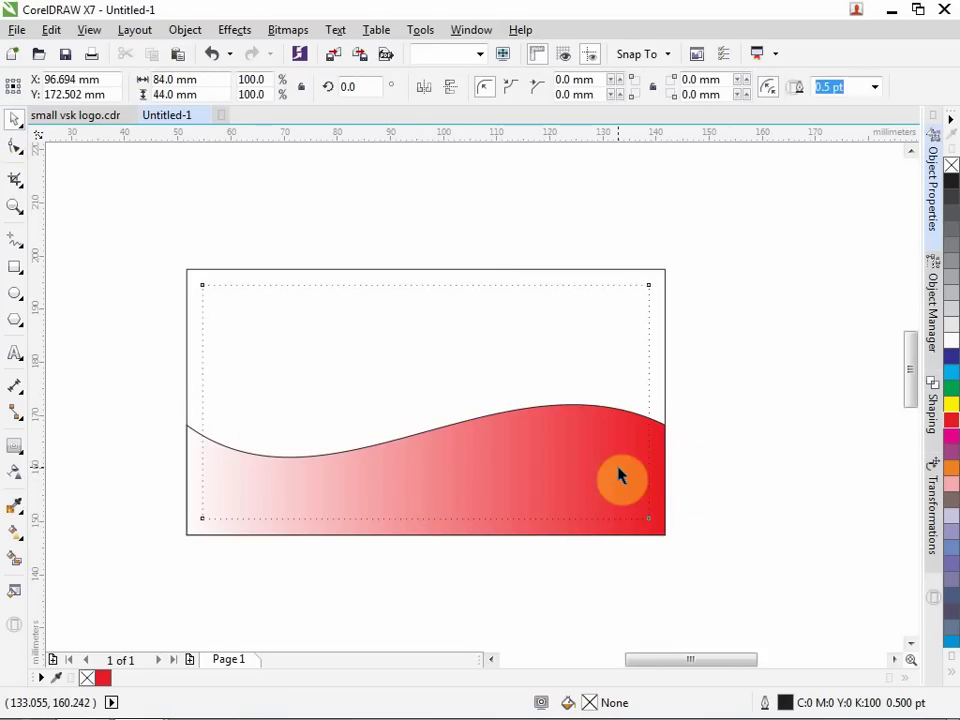
click(774, 491)
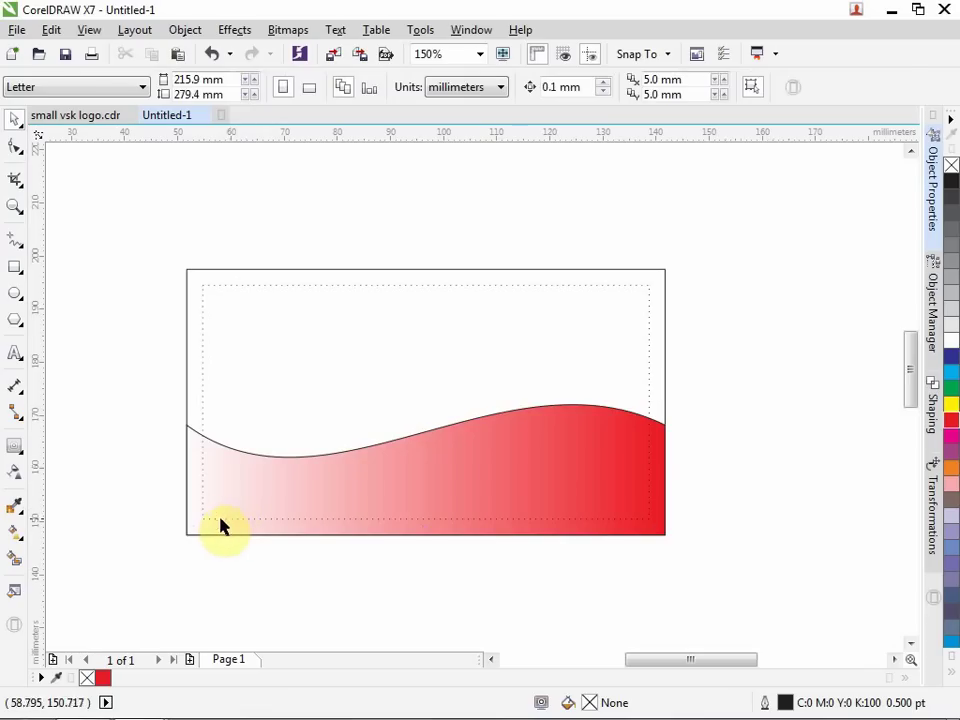
click(220, 520)
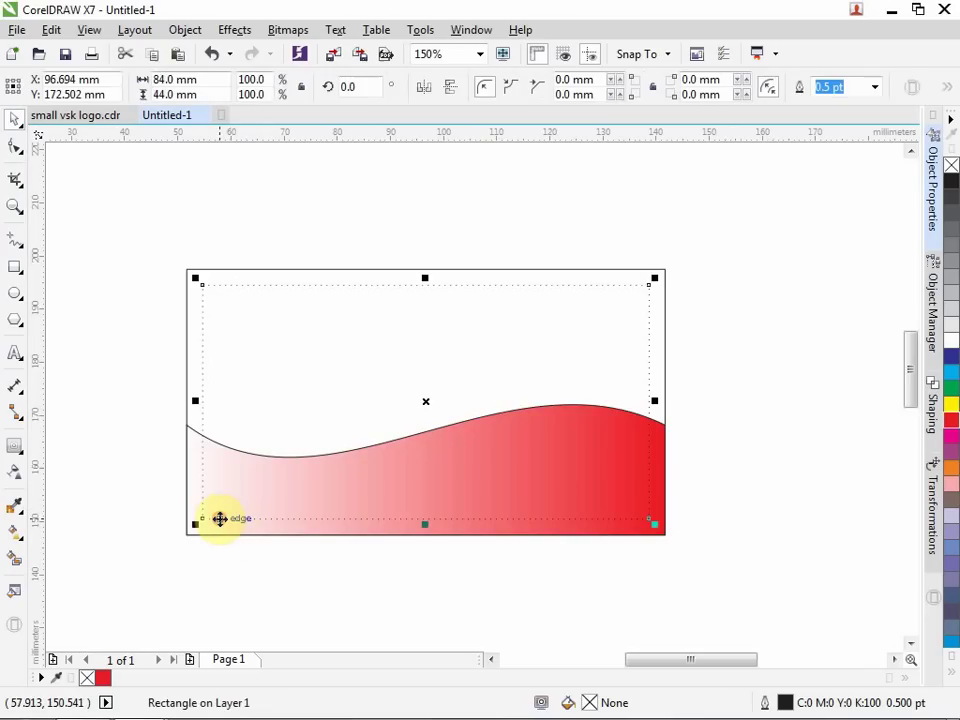
click(274, 578)
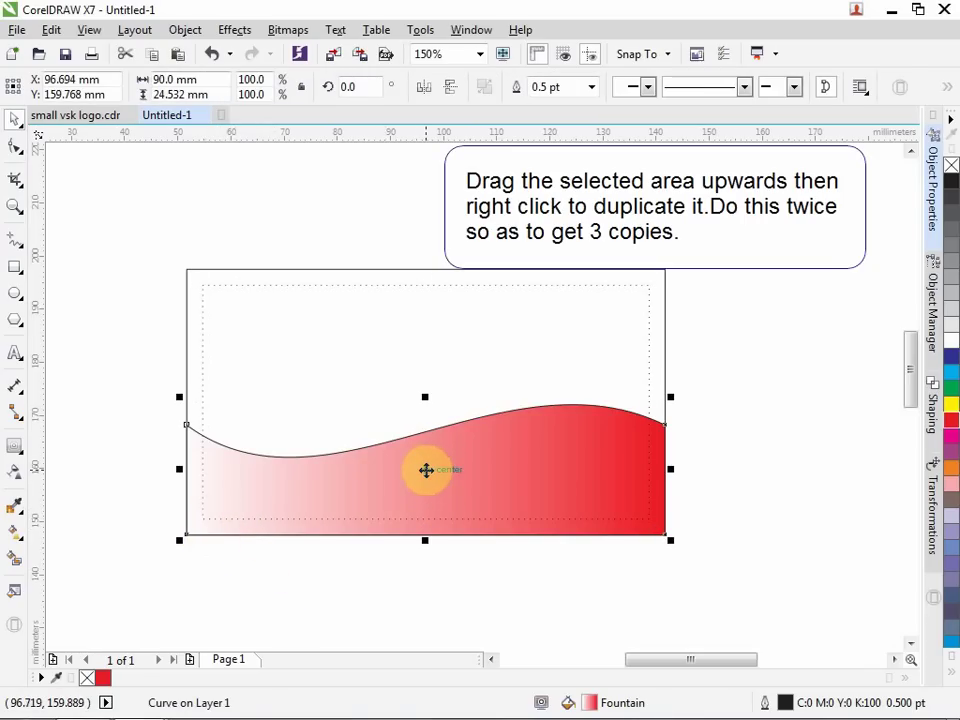
Nudge the red gradient wave up and right to the card's left edge, then select all three wave objects.
drag(426, 470, 425, 433)
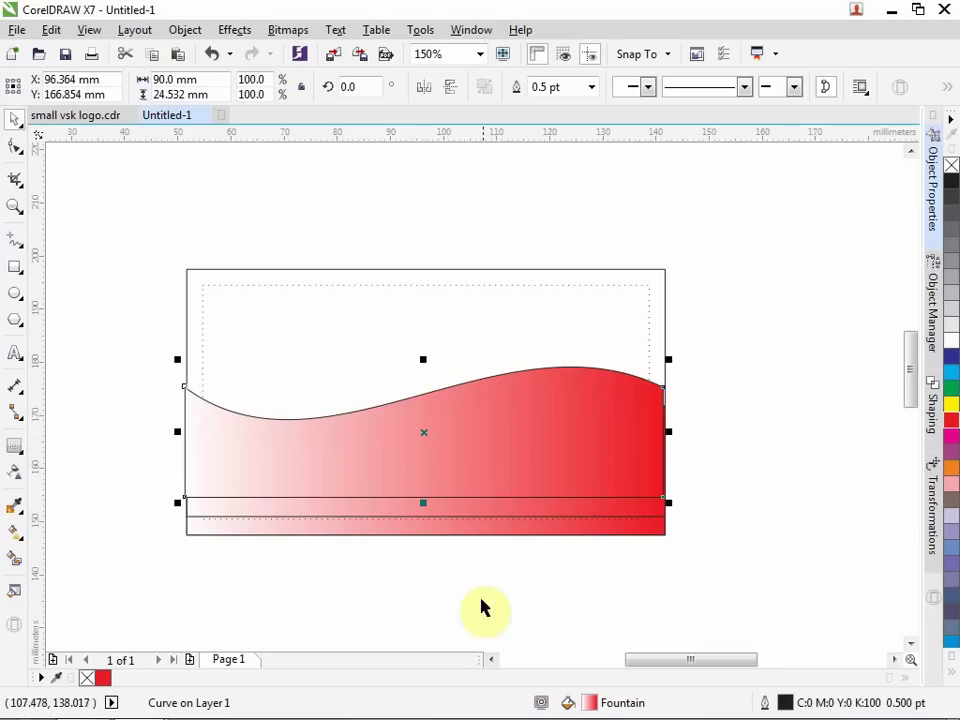
click(259, 604)
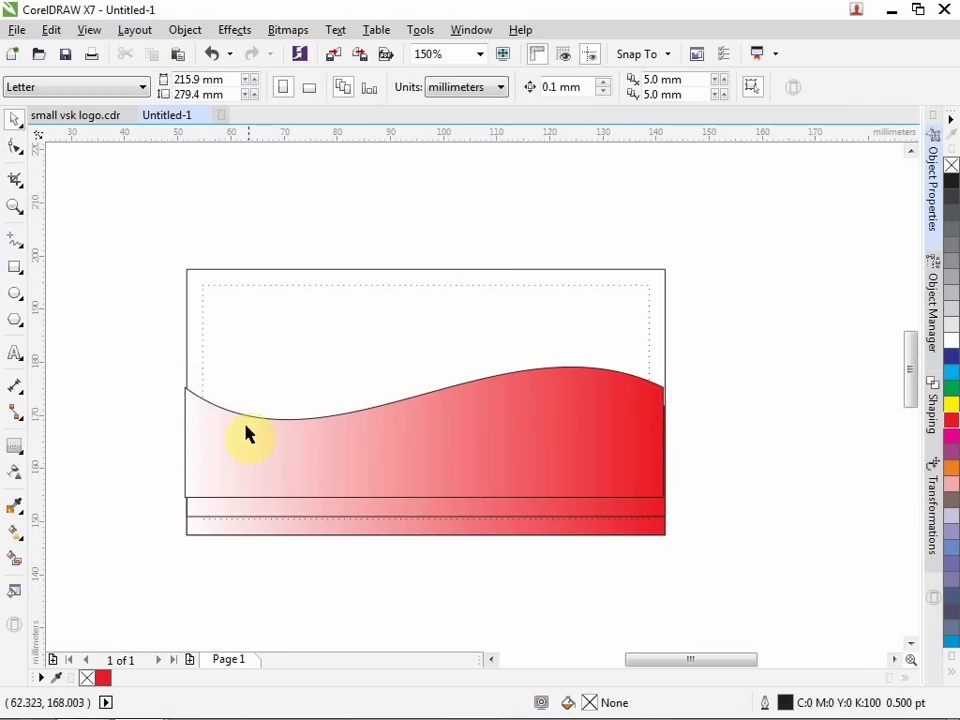
click(297, 443)
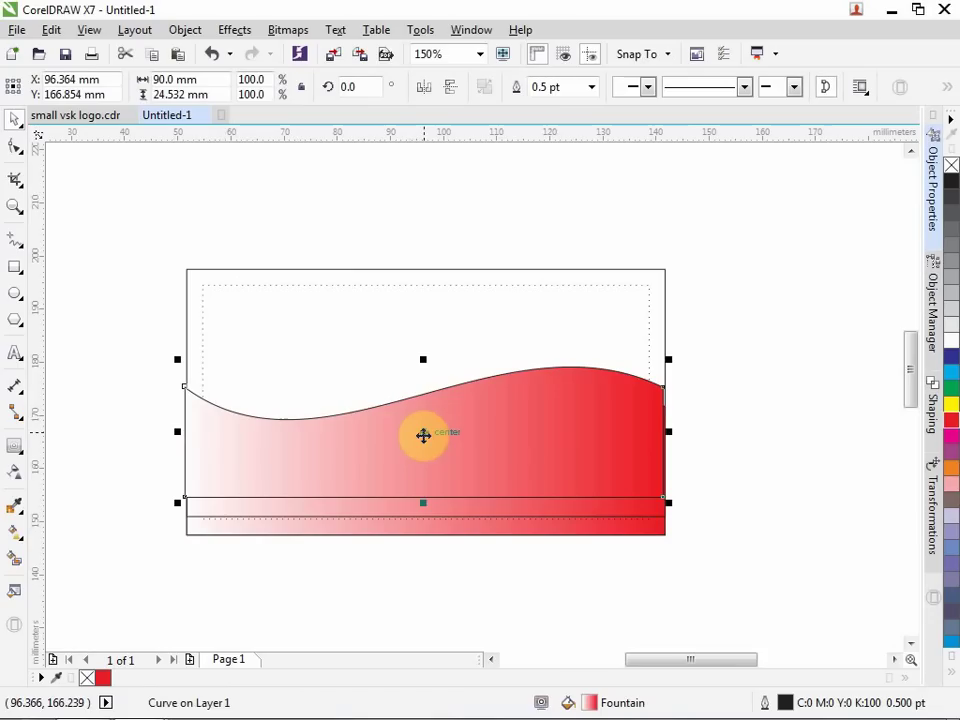
drag(423, 435, 425, 435)
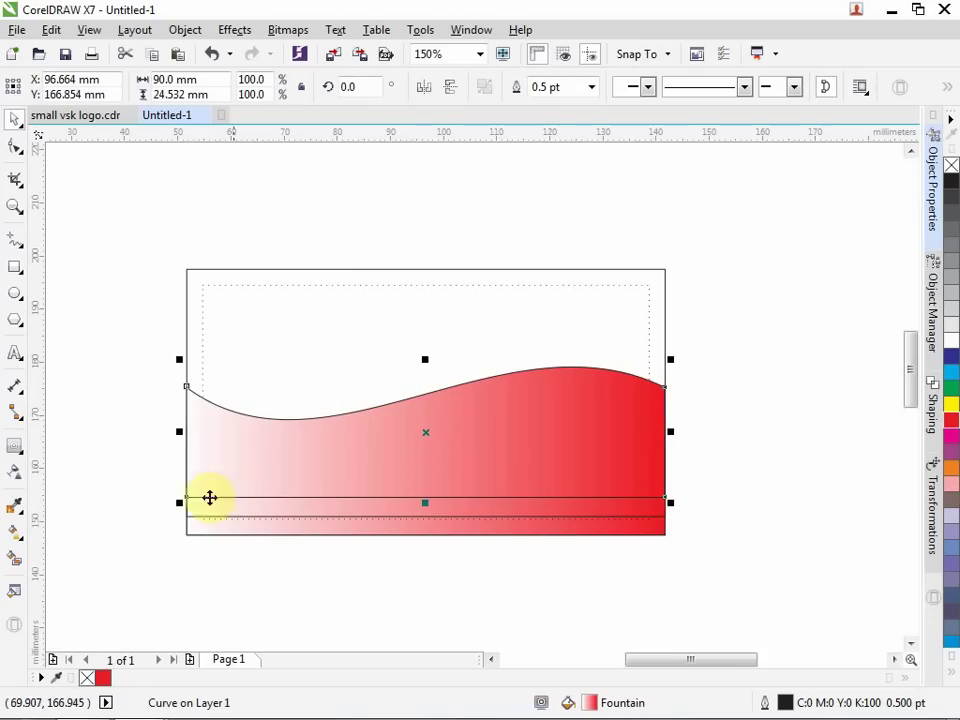
click(338, 578)
drag(162, 358, 724, 574)
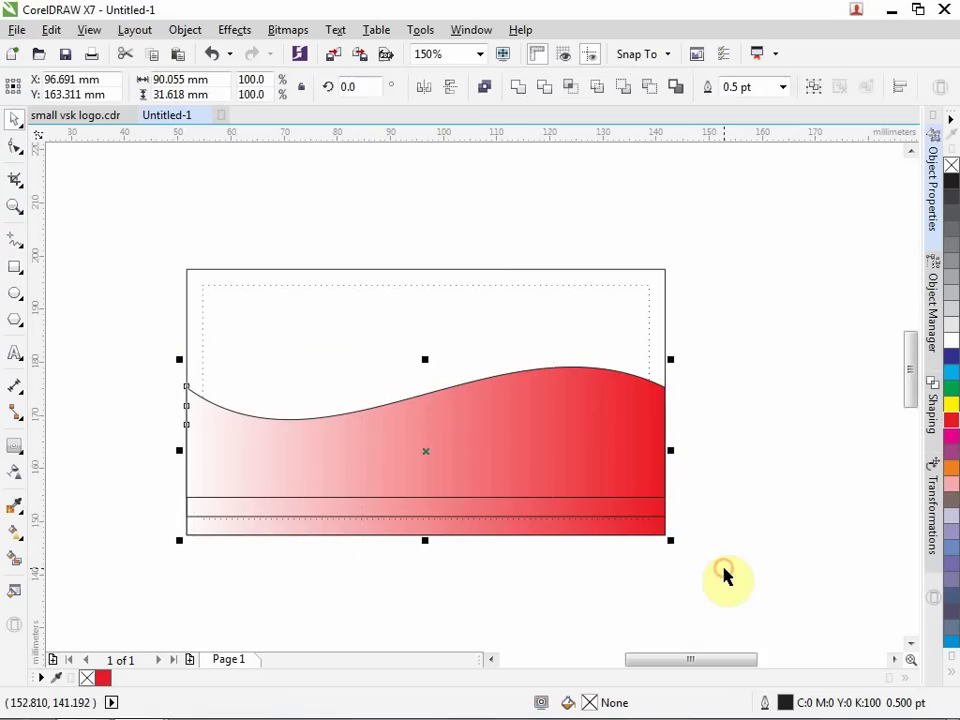
Apply Order > Reverse Order to the three selected wave objects.
right_click(560, 442)
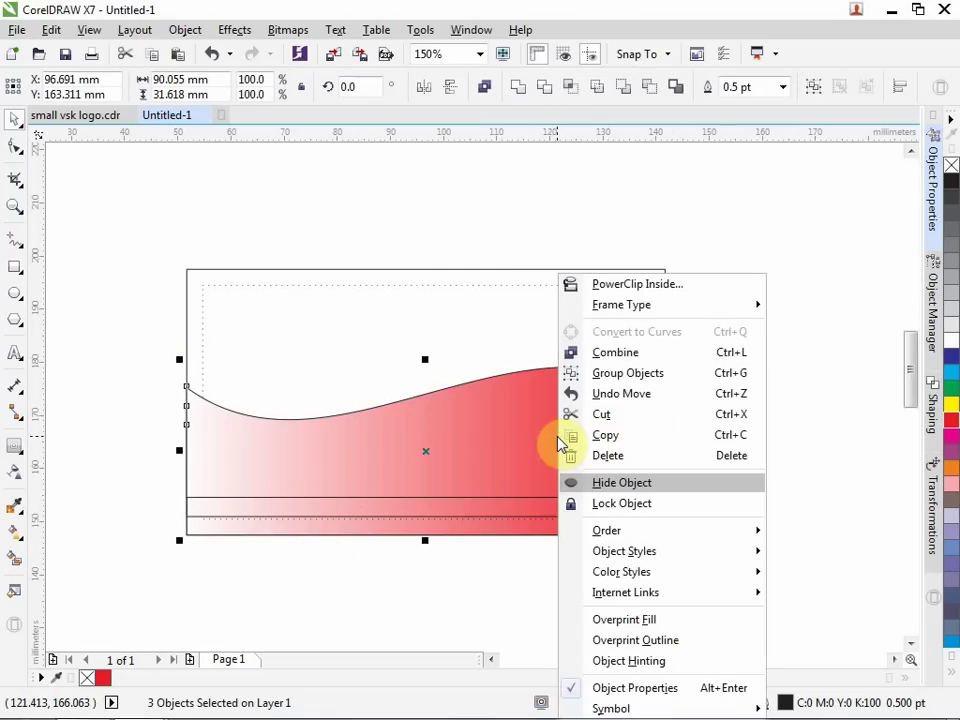
mouse_move(731, 538)
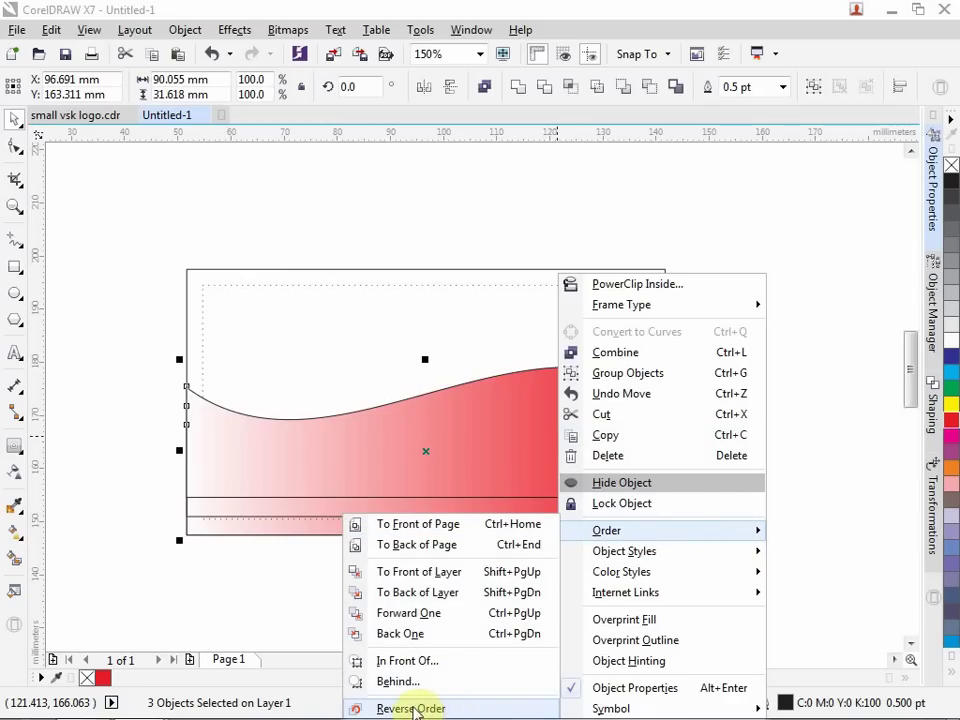
click(411, 708)
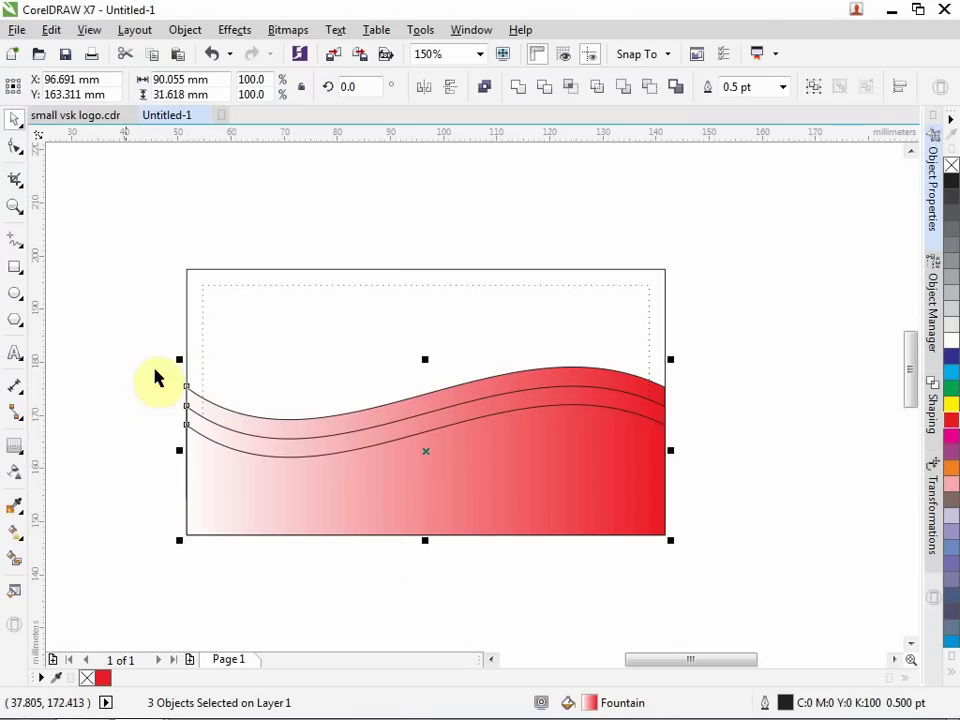
Select only the red gradient wave band and bring up the fill tools flyout.
click(107, 531)
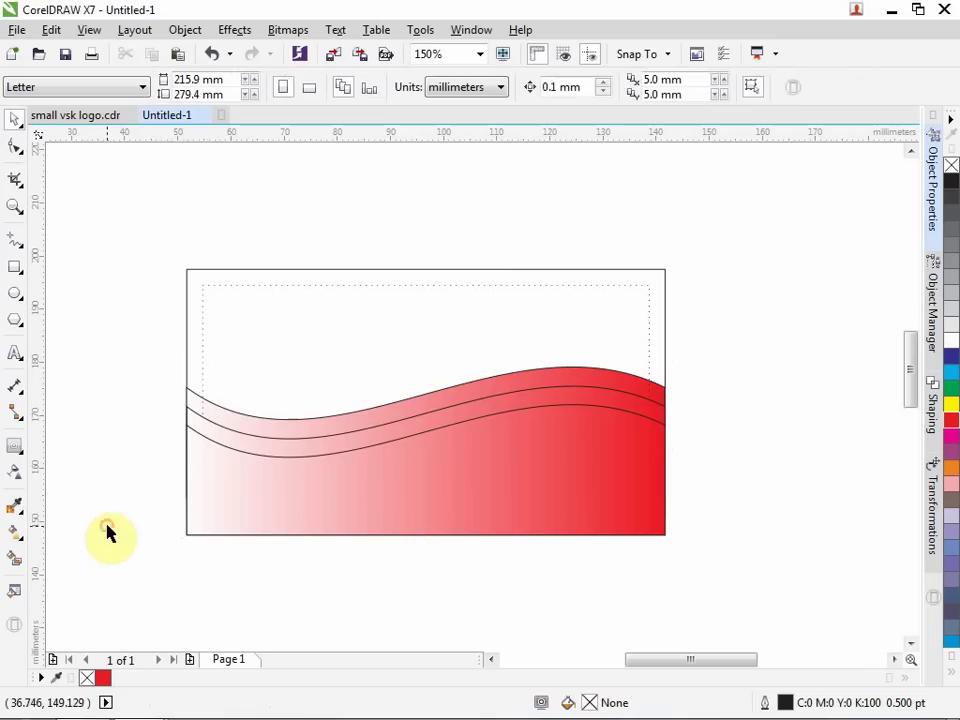
click(207, 428)
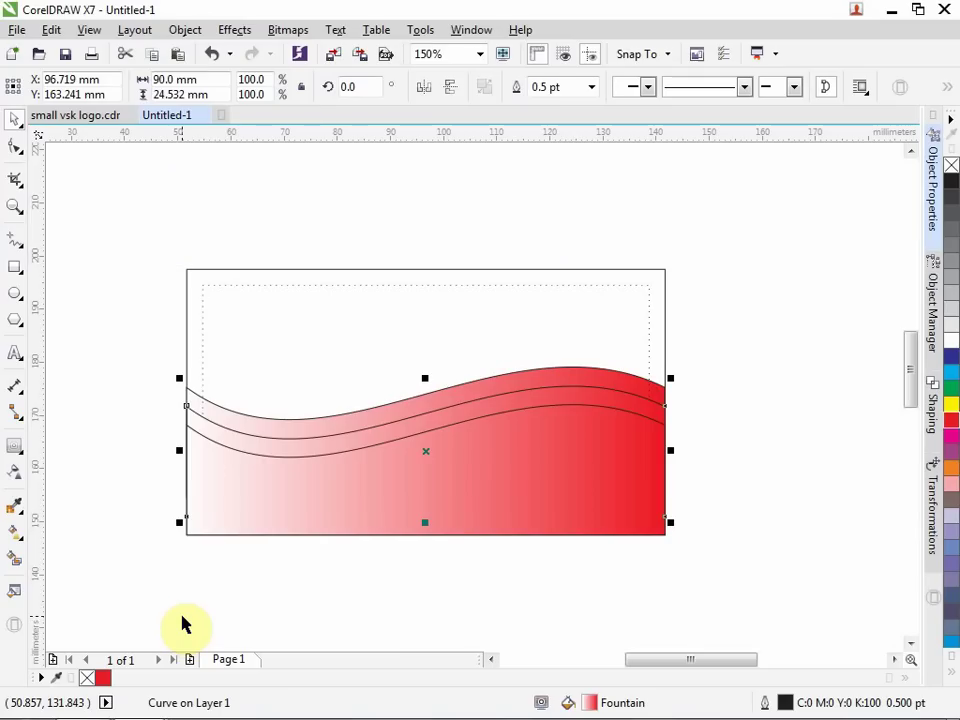
click(20, 540)
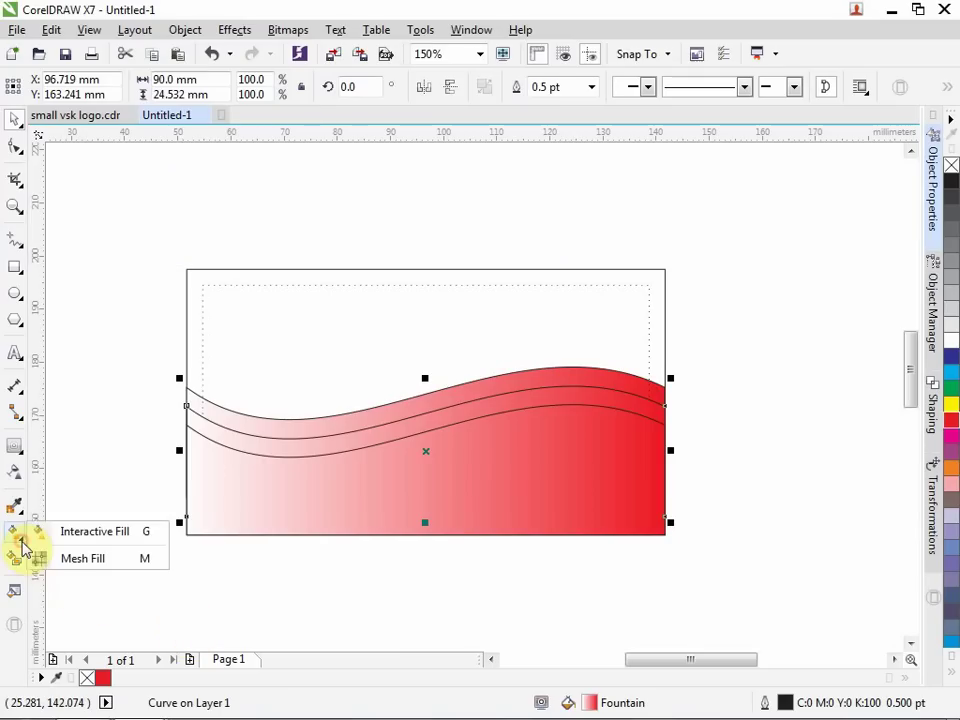
Give the wave band an elliptical fountain fill with its centre dragged toward the card's left side.
click(112, 537)
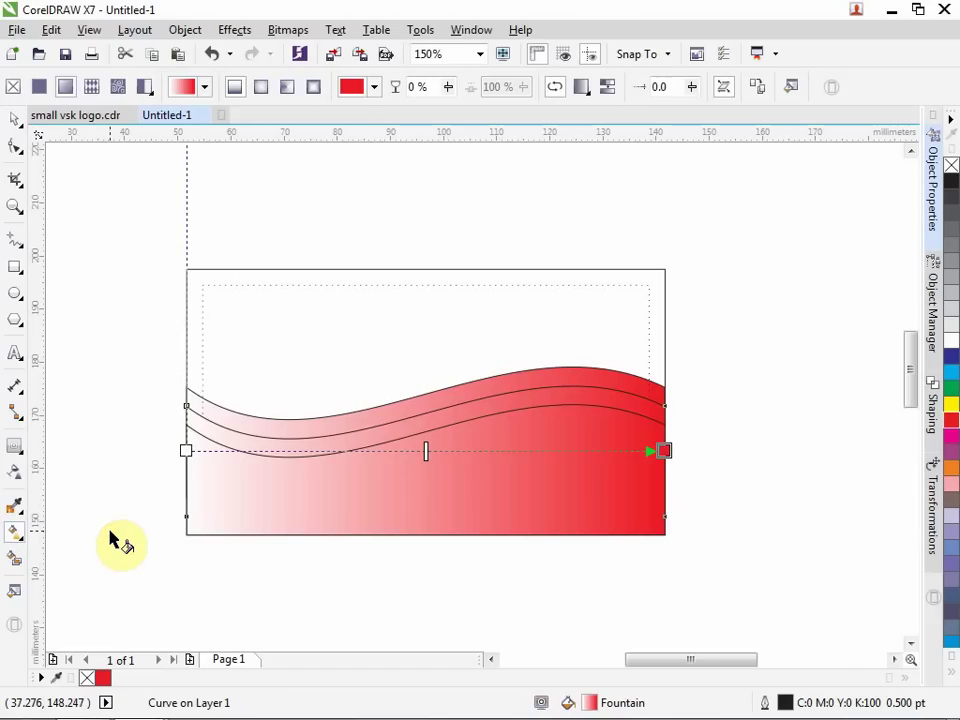
click(262, 92)
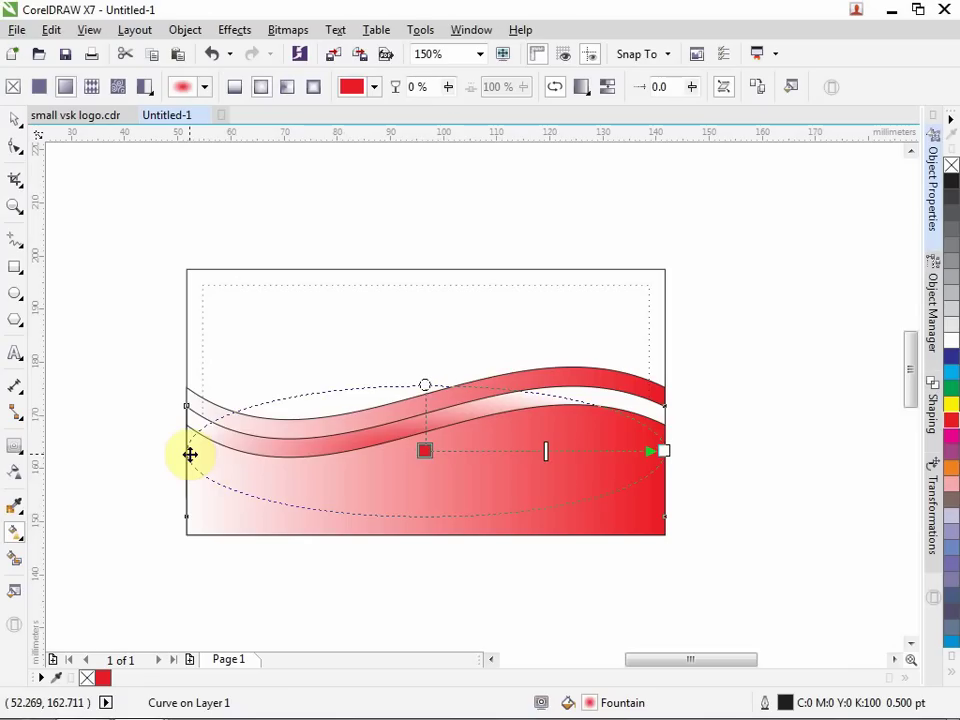
drag(190, 454, 21, 454)
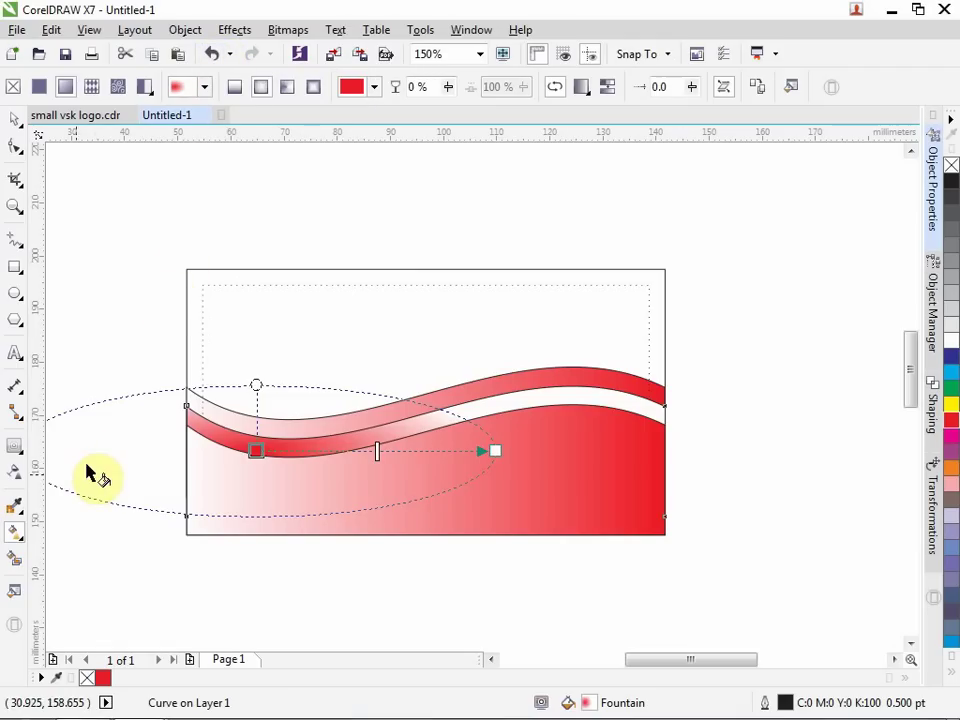
click(306, 454)
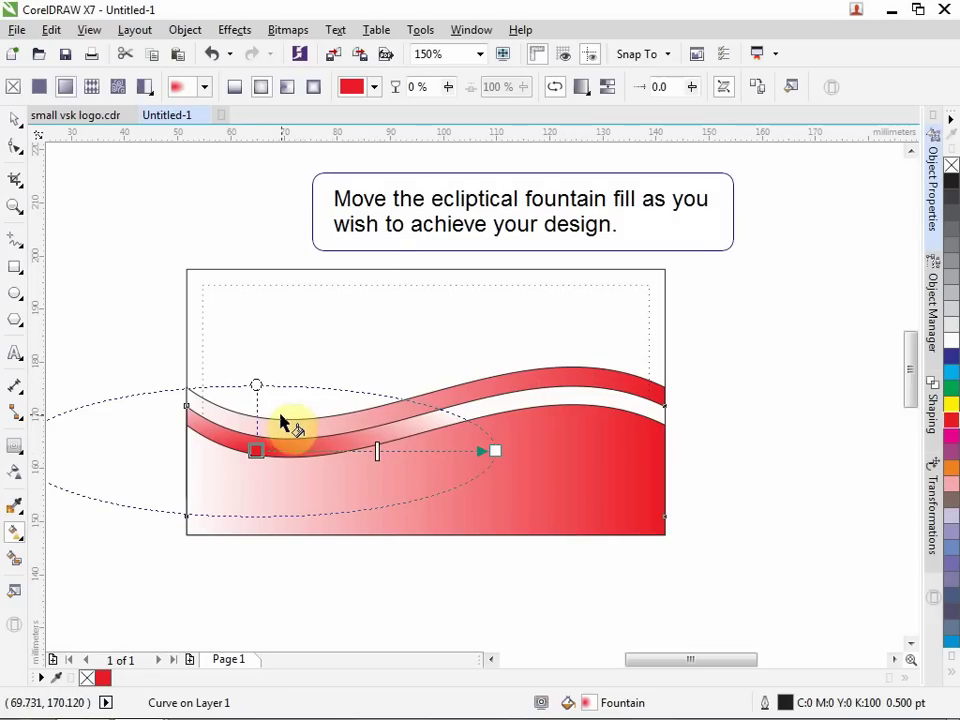
click(14, 122)
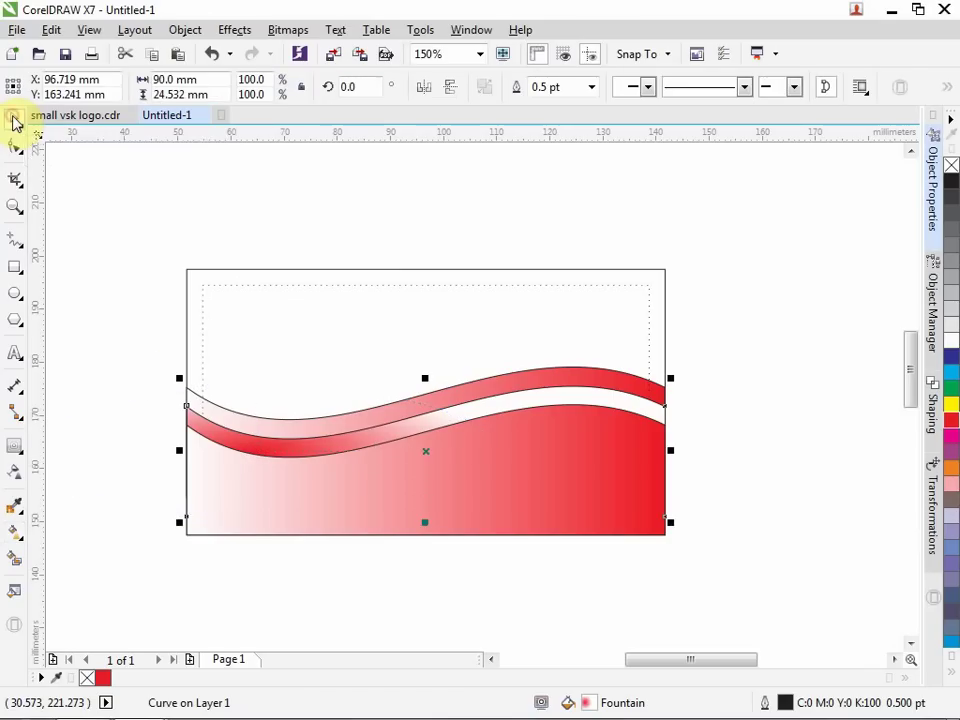
click(794, 522)
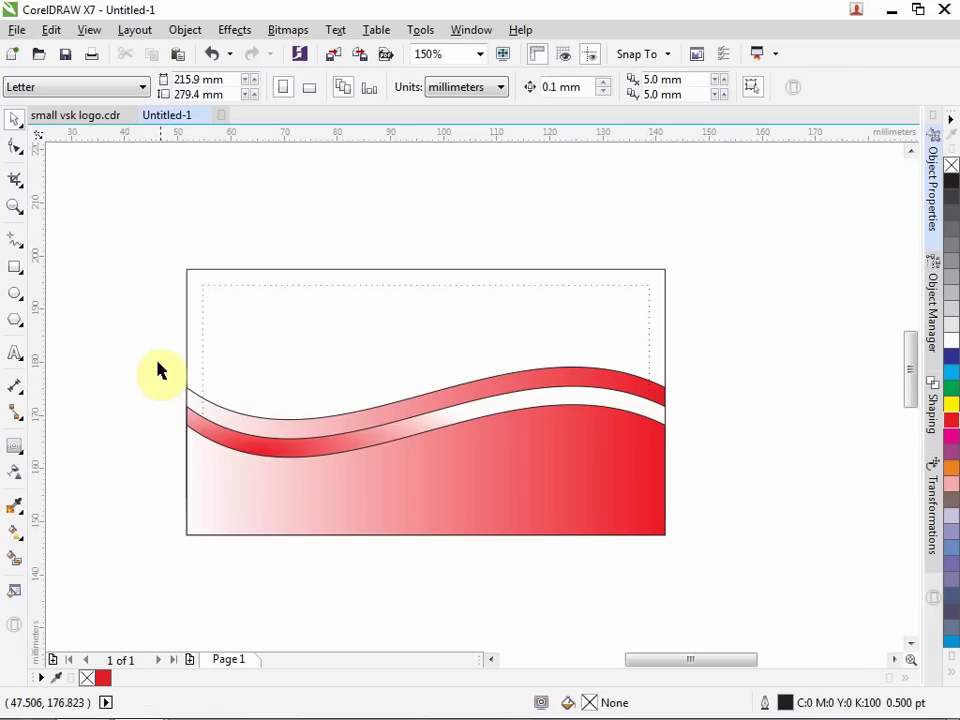
Remove the black outlines from all wave shapes and give them a white hairline outline instead.
drag(155, 336, 750, 580)
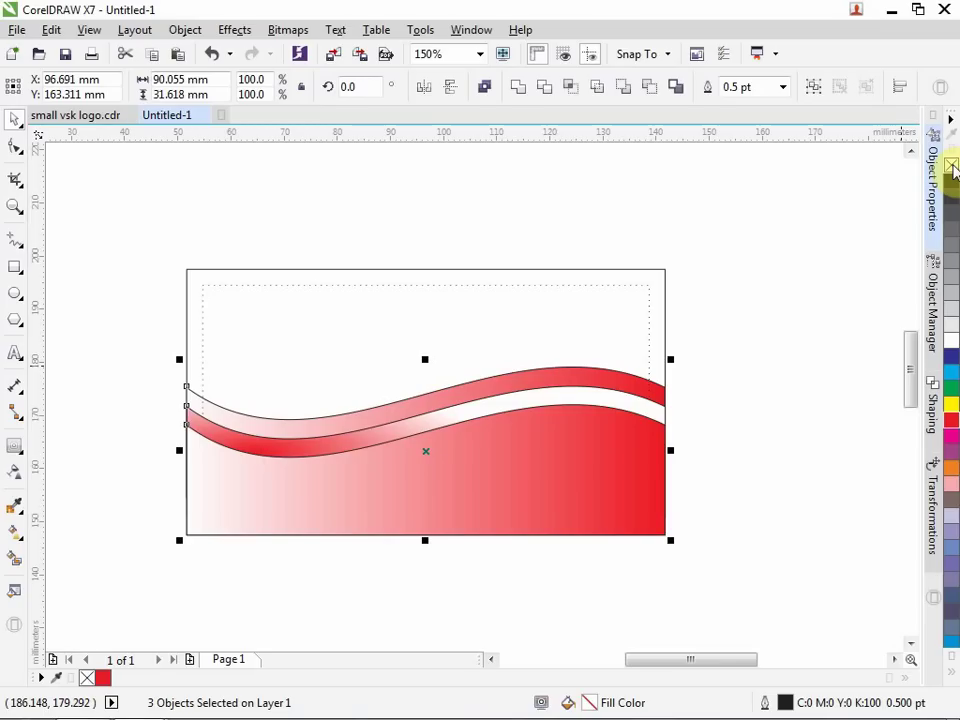
right_click(952, 165)
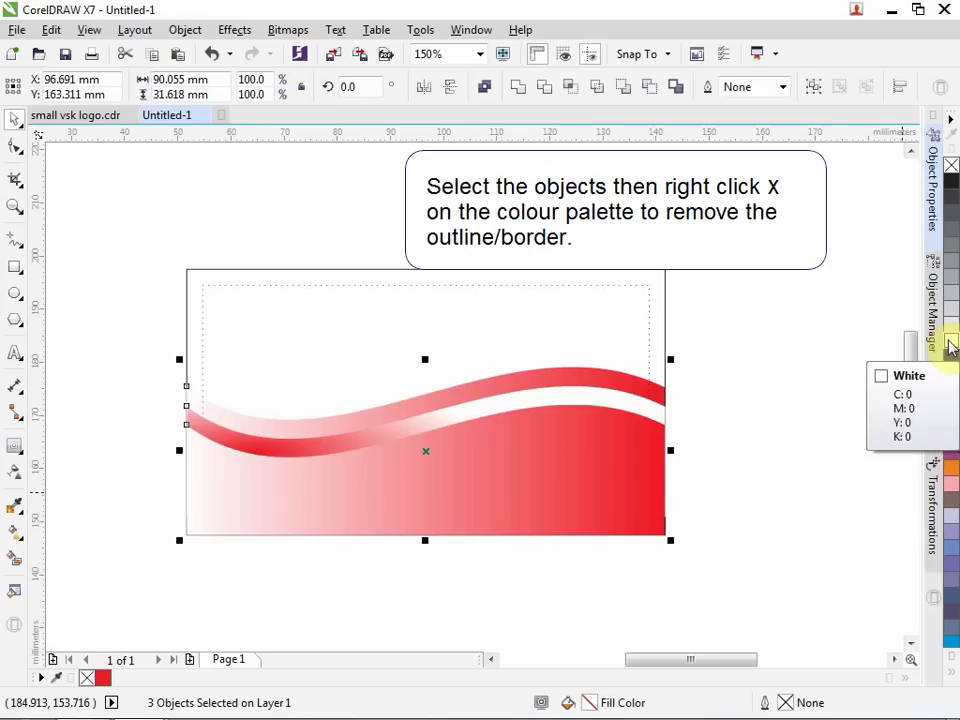
right_click(950, 347)
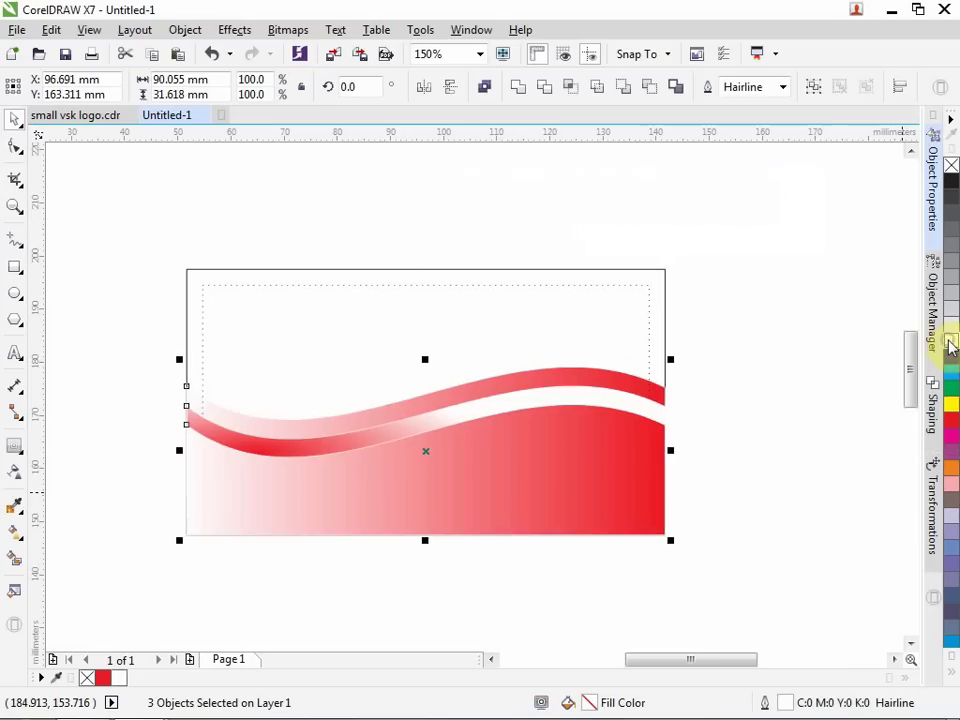
click(822, 557)
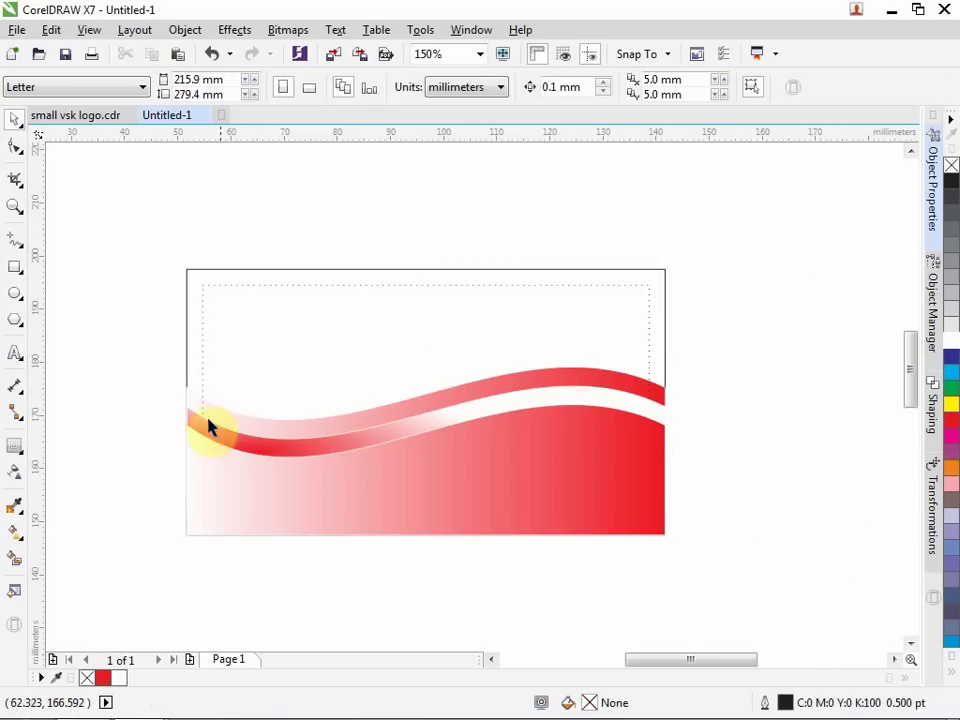
drag(149, 340, 733, 592)
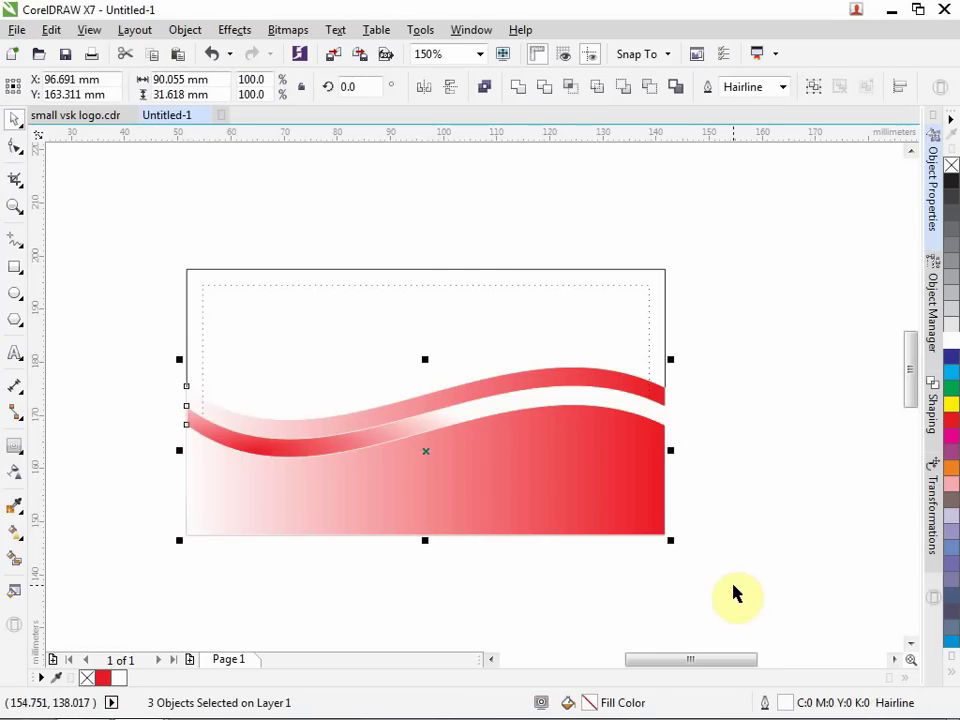
click(513, 419)
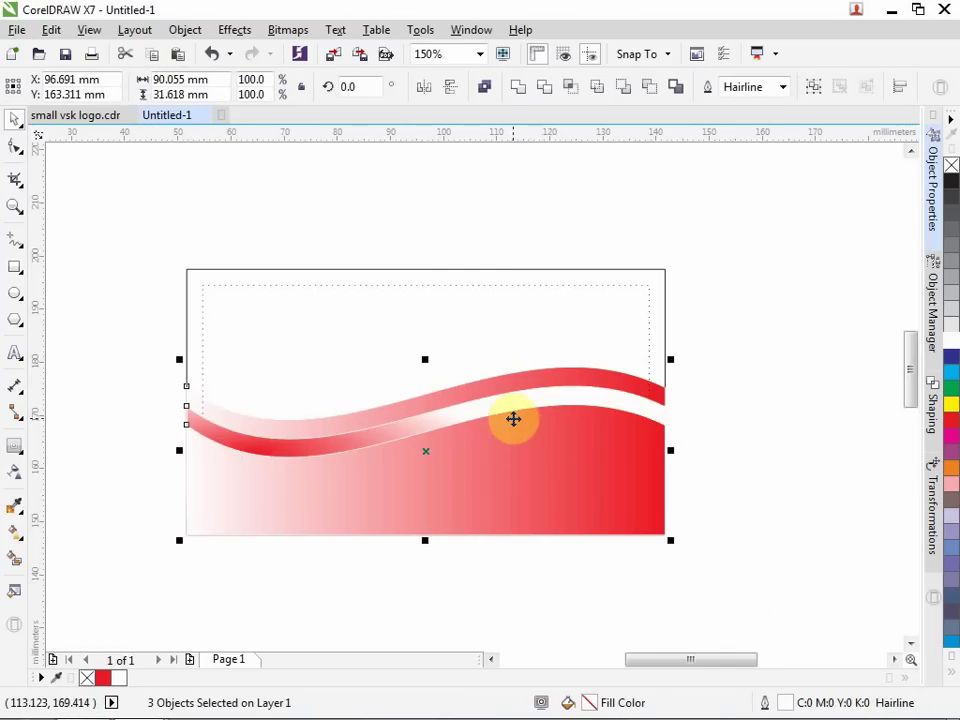
Use Order > Behind to put the wave shapes behind the card rectangle, exposing the dotted margin.
right_click(513, 419)
mouse_move(690, 533)
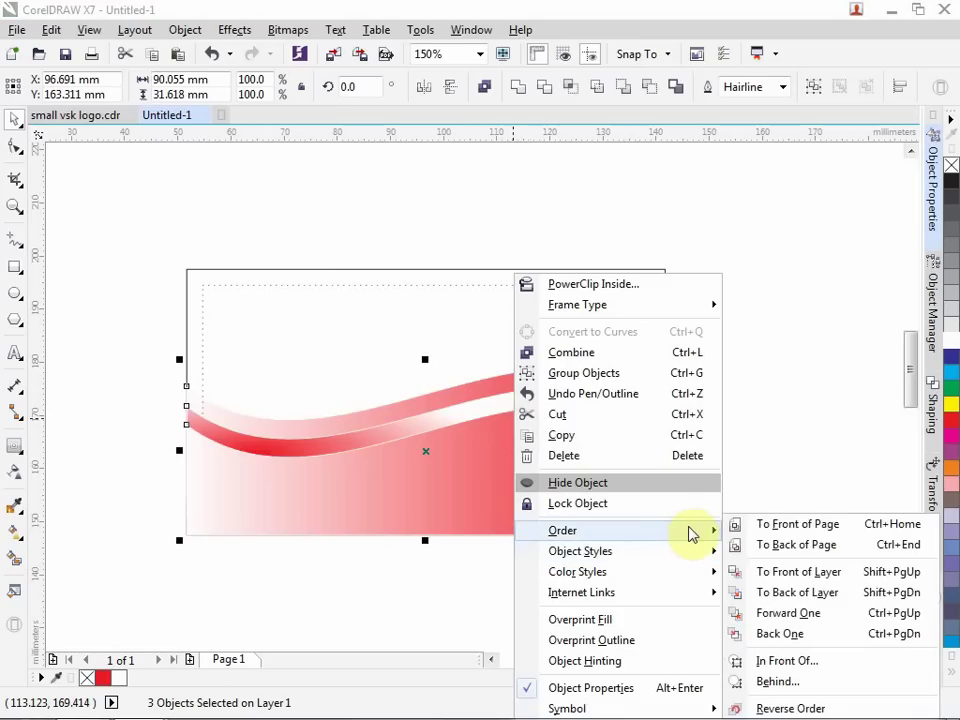
click(793, 686)
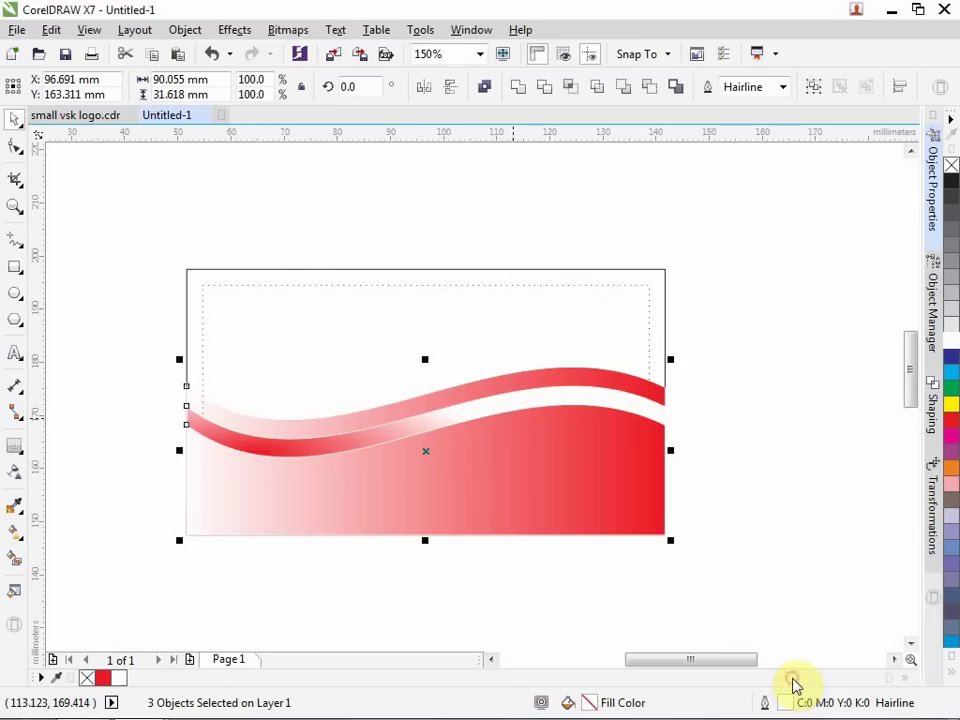
click(441, 269)
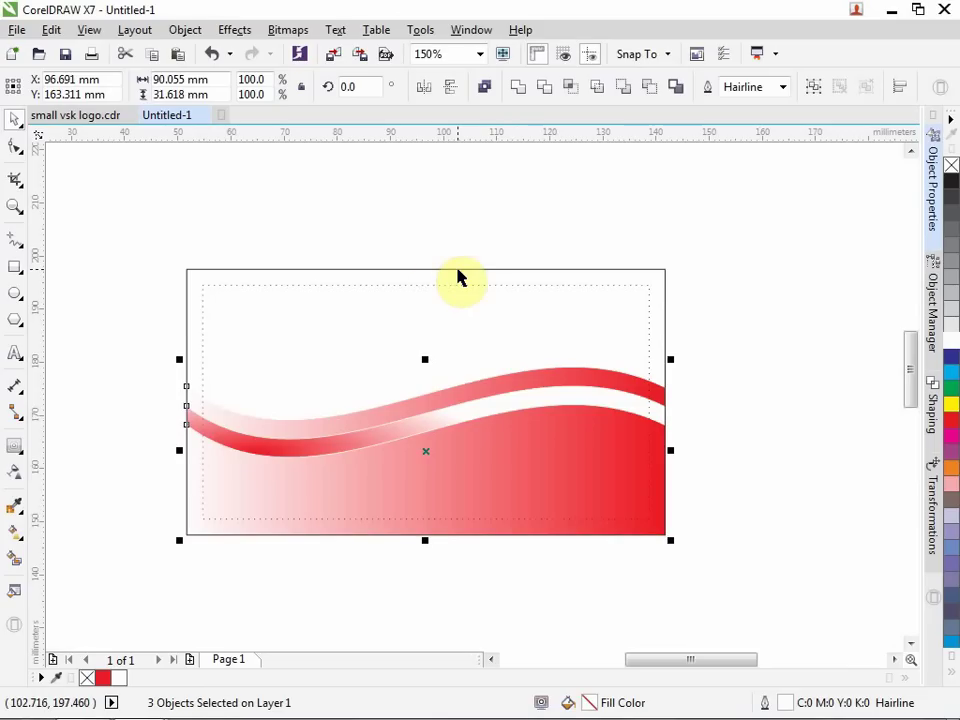
click(846, 536)
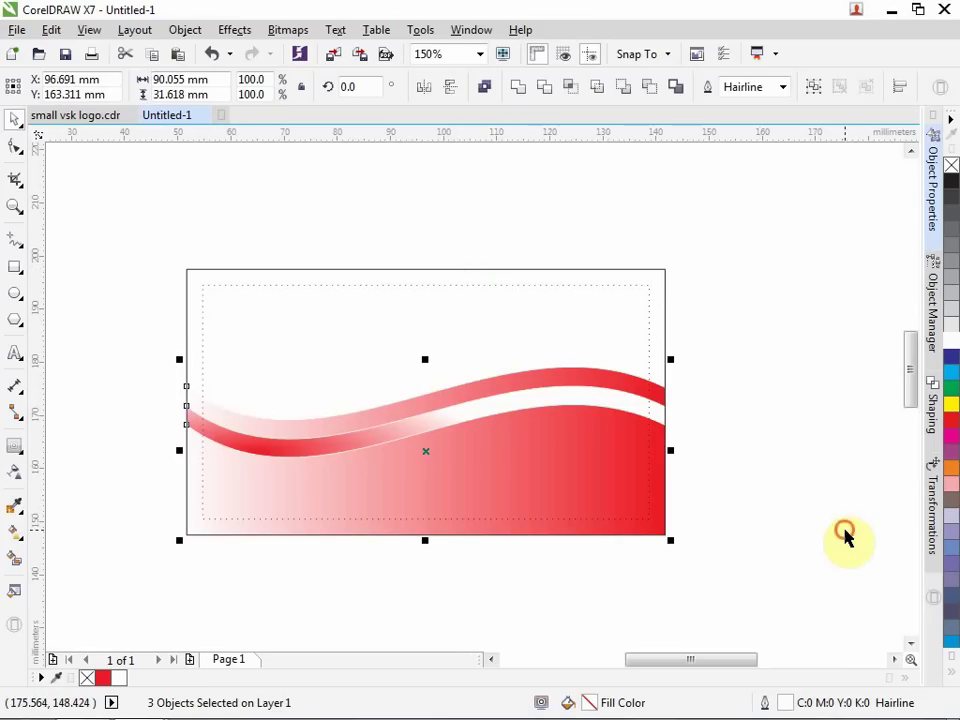
click(588, 503)
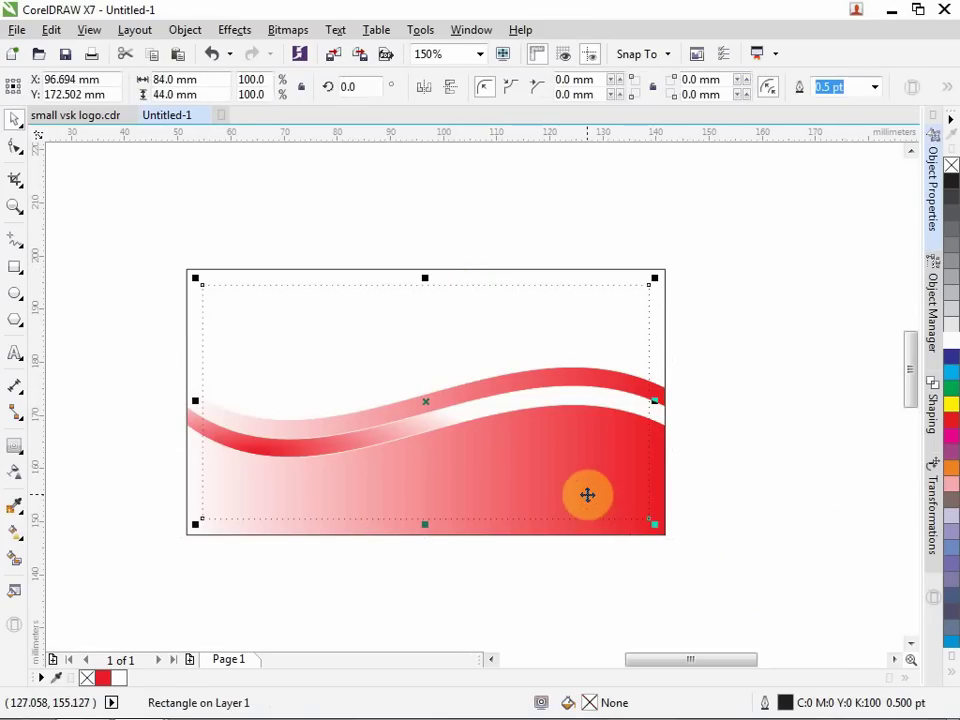
click(778, 501)
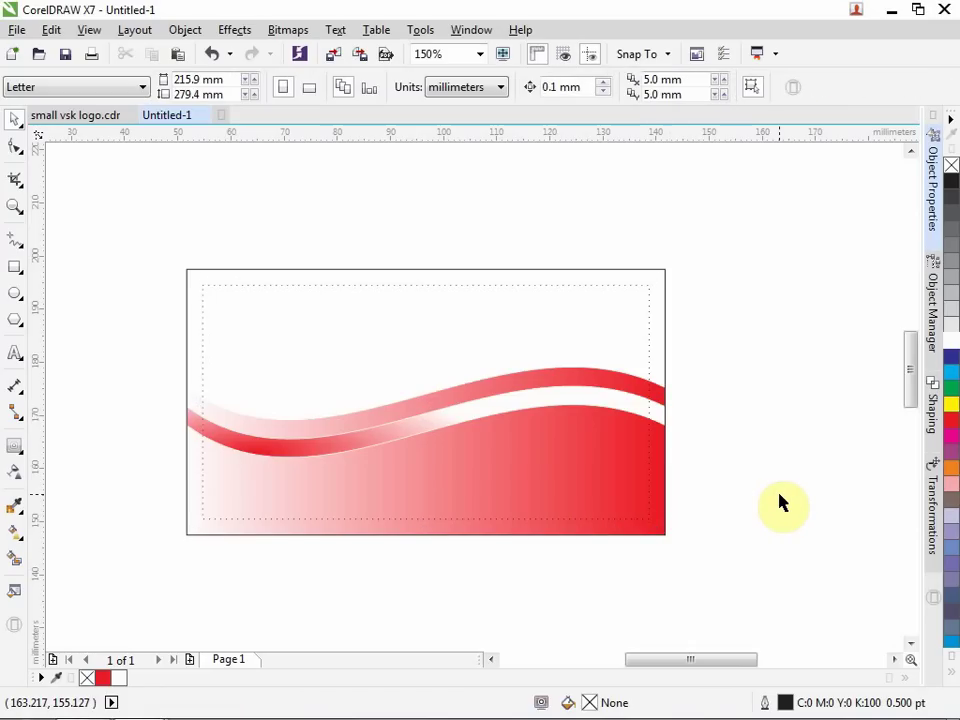
Copy the logo from the small vsk logo.cdr document.
click(82, 116)
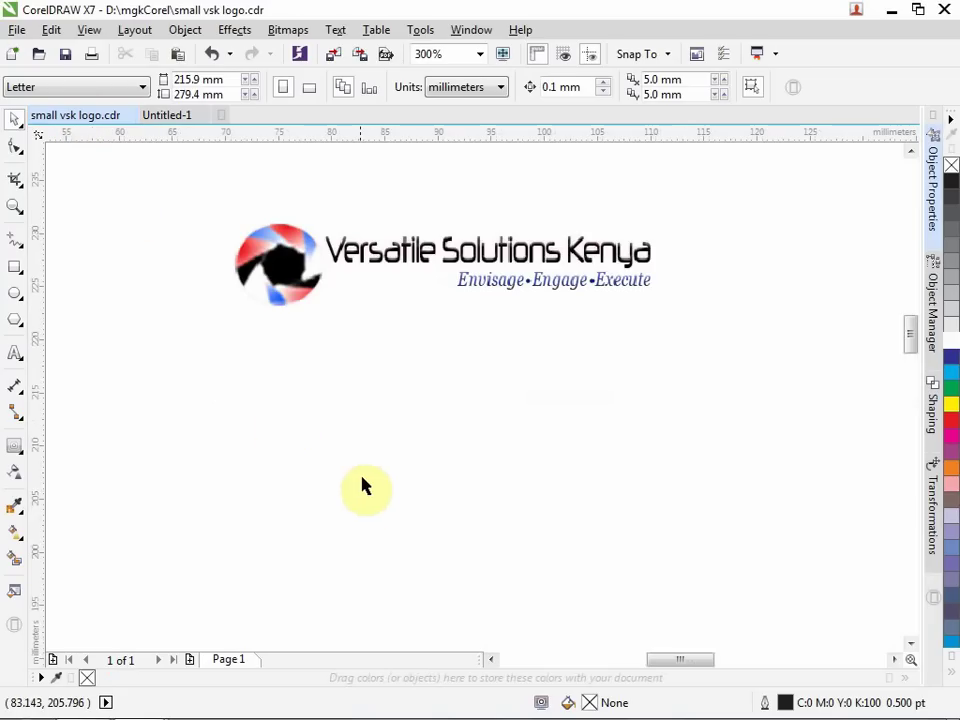
click(363, 260)
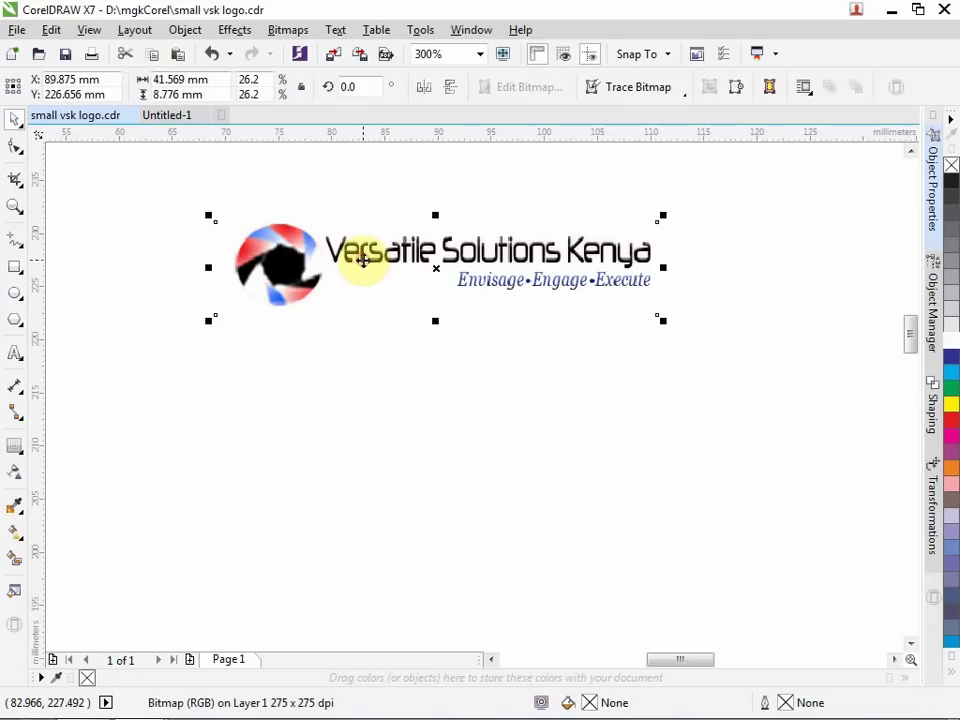
click(50, 29)
click(93, 163)
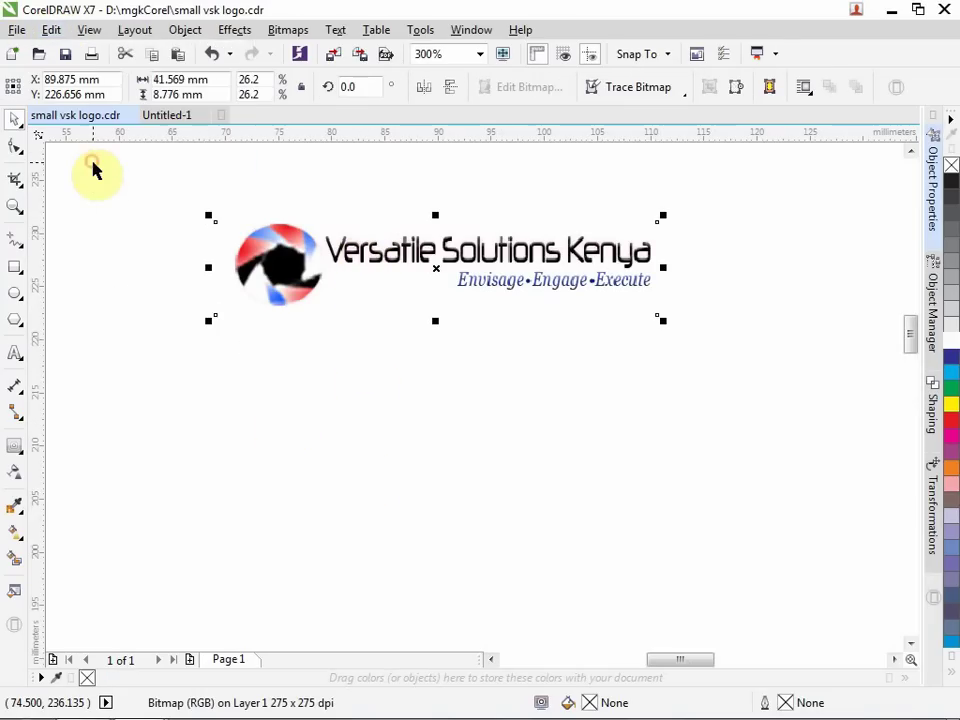
Paste the logo into Untitled-1 and drag it onto the card's top-left corner.
click(182, 116)
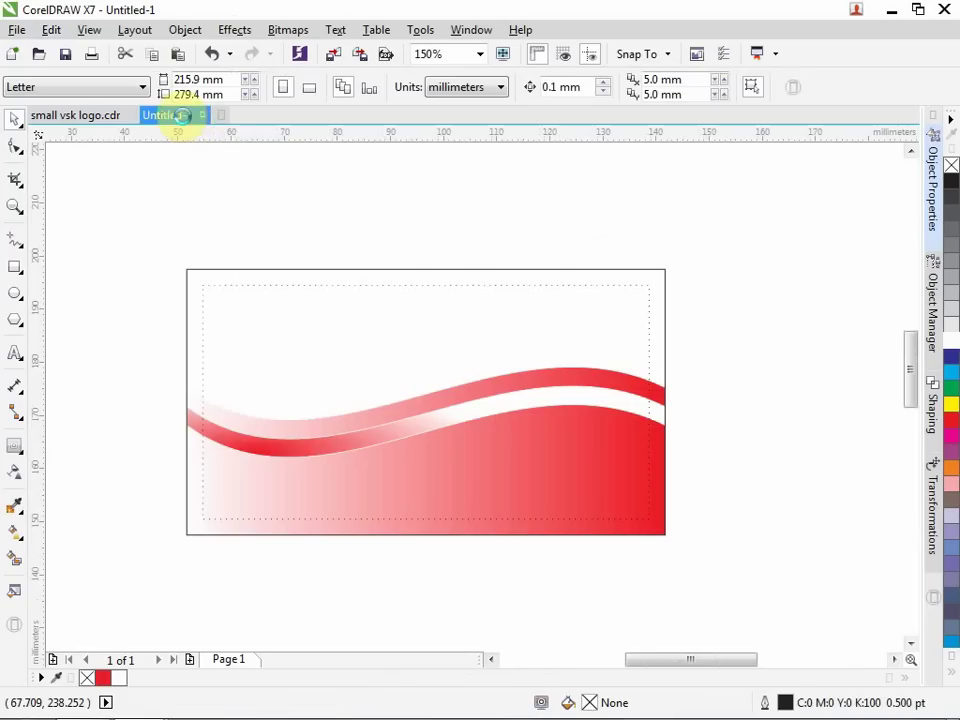
click(255, 325)
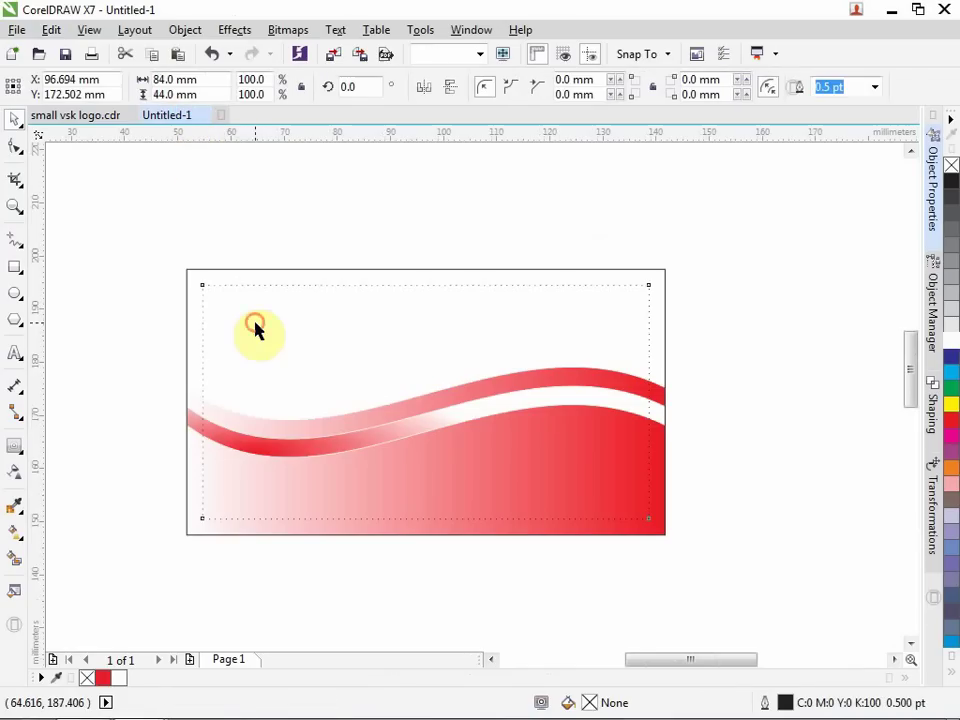
click(268, 196)
right_click(268, 194)
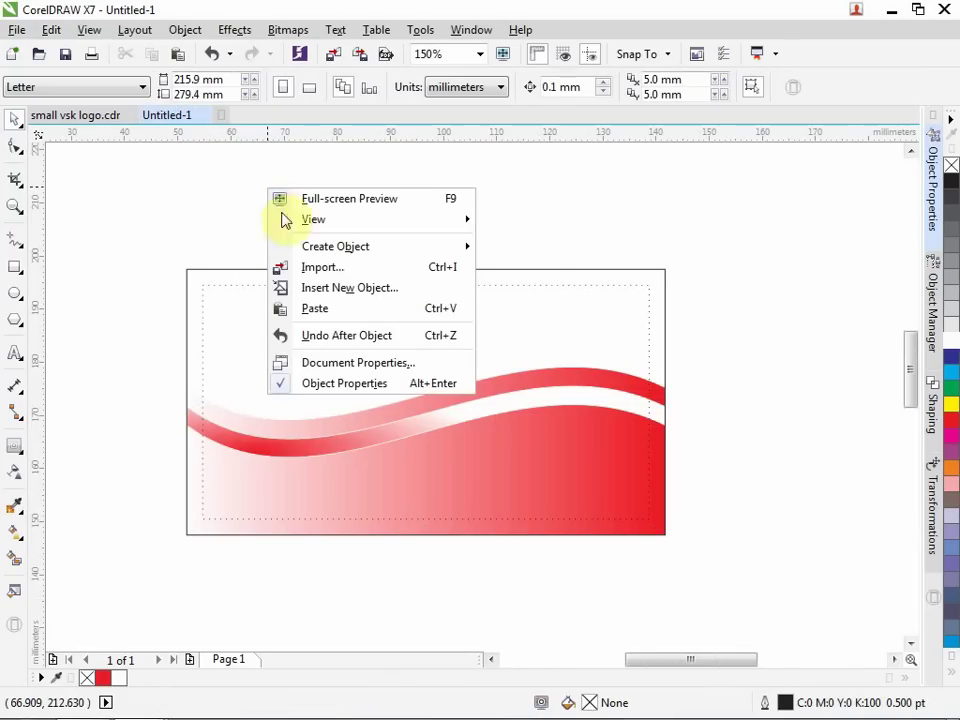
click(314, 311)
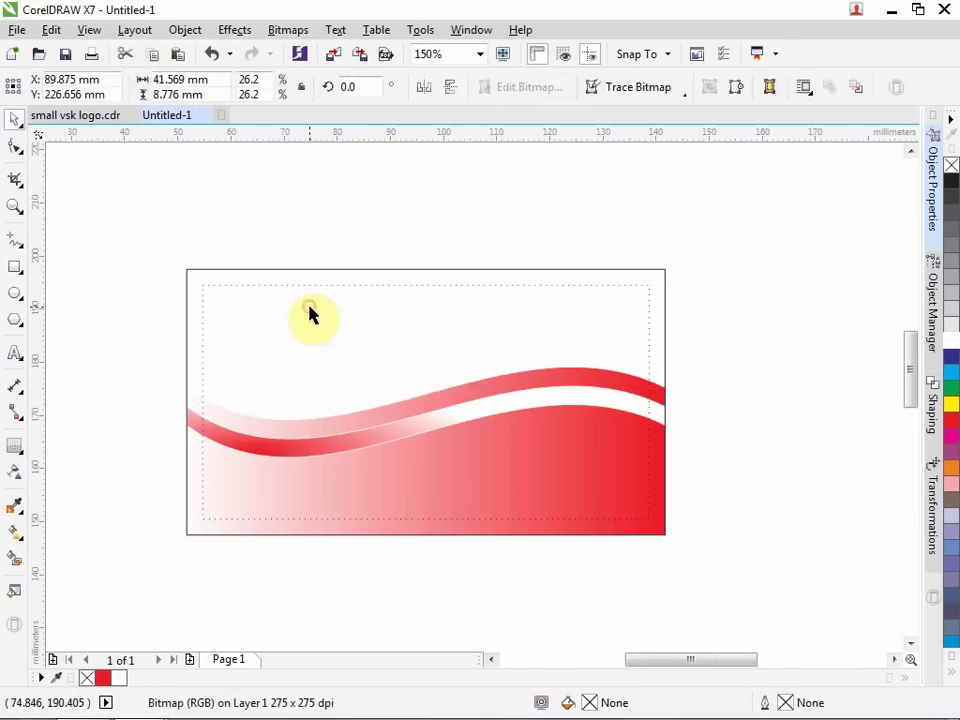
drag(906, 371, 905, 321)
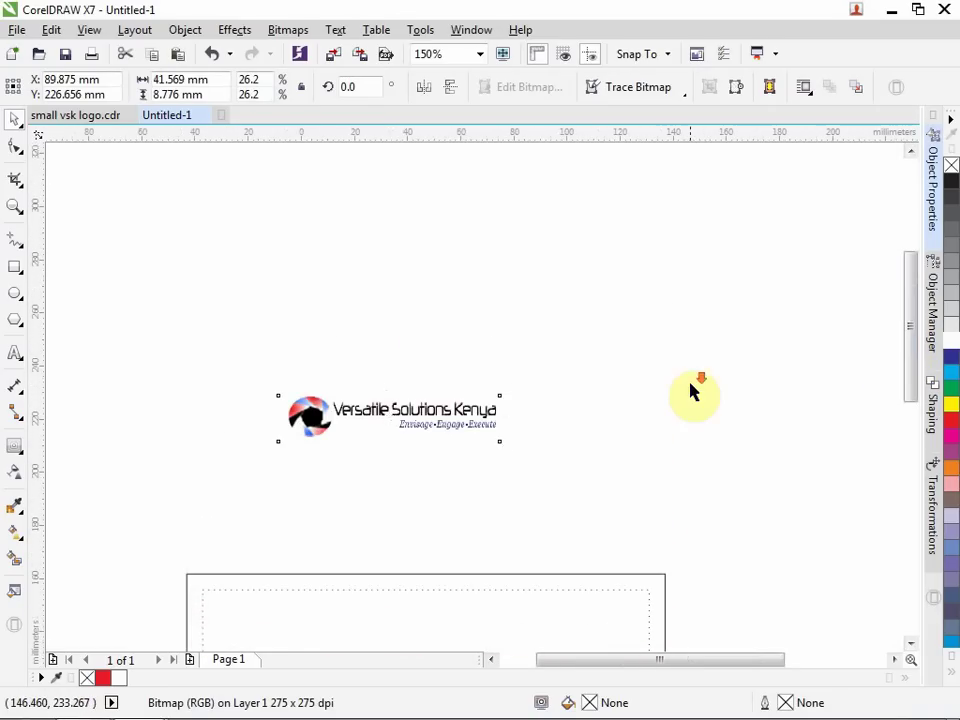
scroll(690, 384, down, 2)
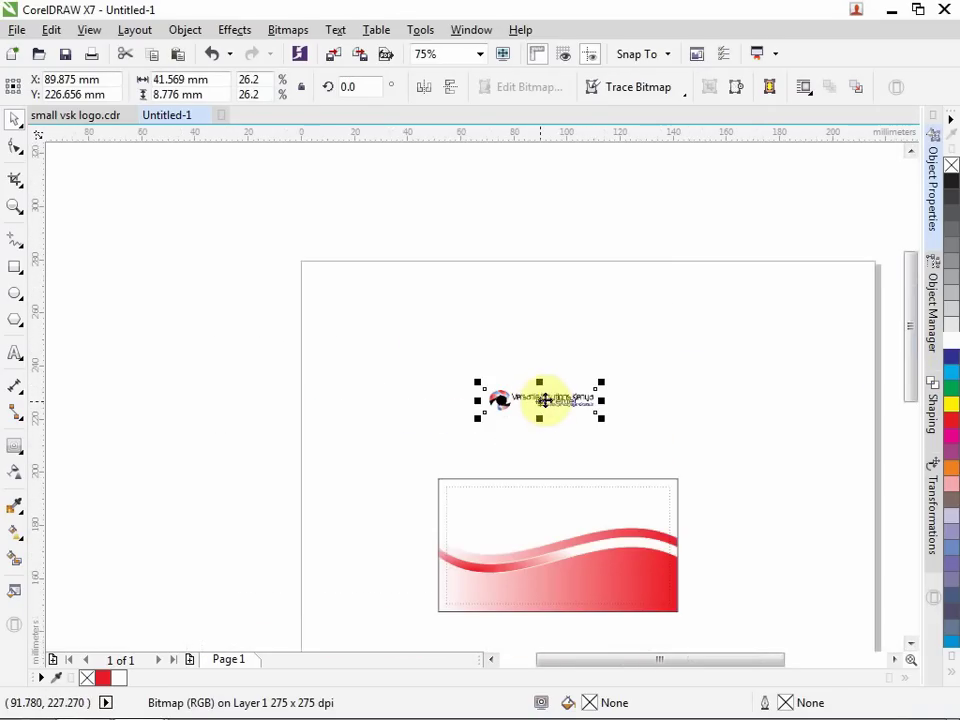
drag(549, 396, 503, 498)
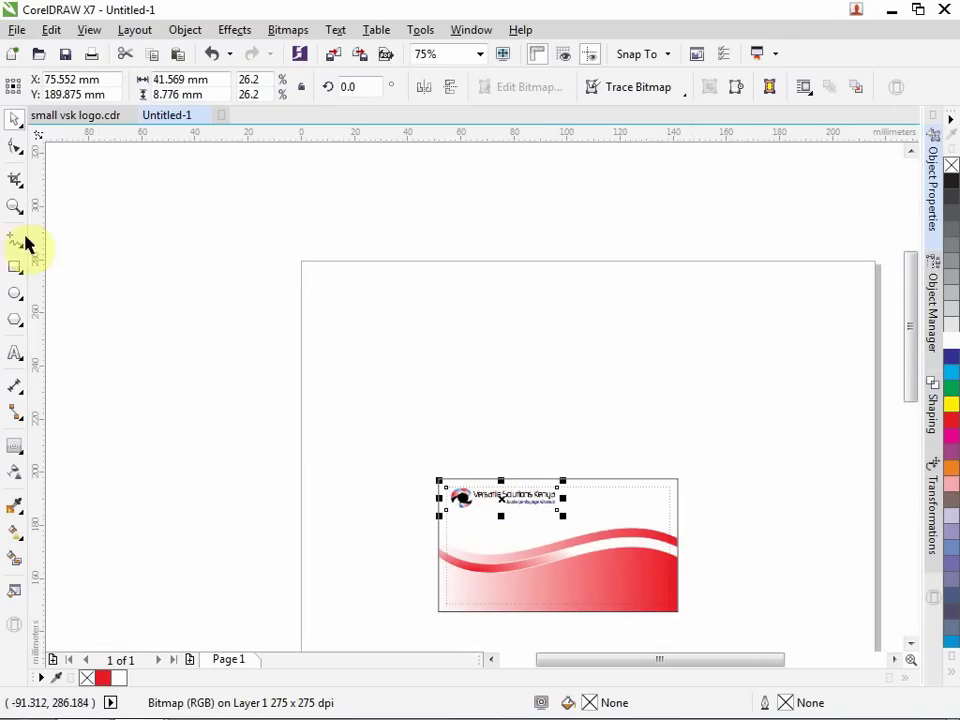
Zoom in on the card and enlarge the logo to about 106%, roughly 44 mm wide.
click(15, 206)
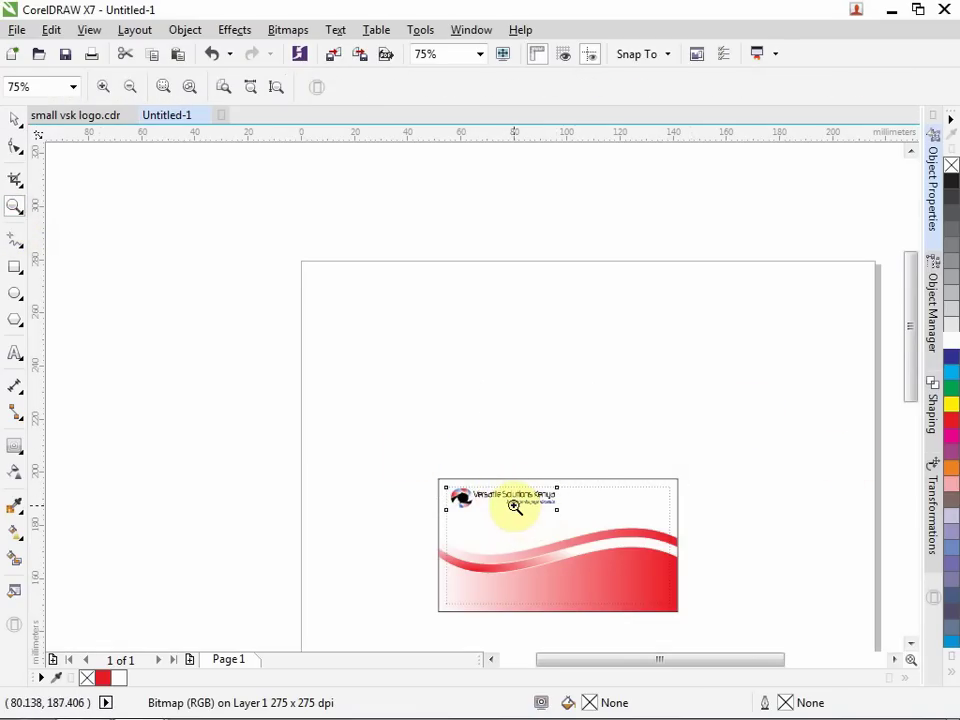
drag(417, 444, 648, 630)
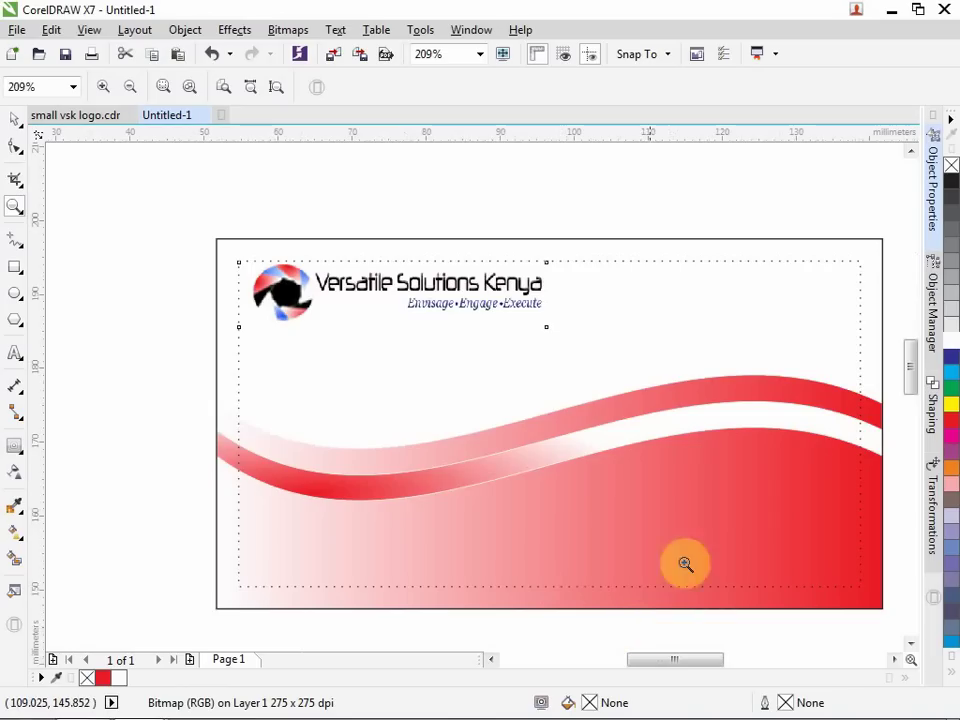
drag(912, 378, 910, 364)
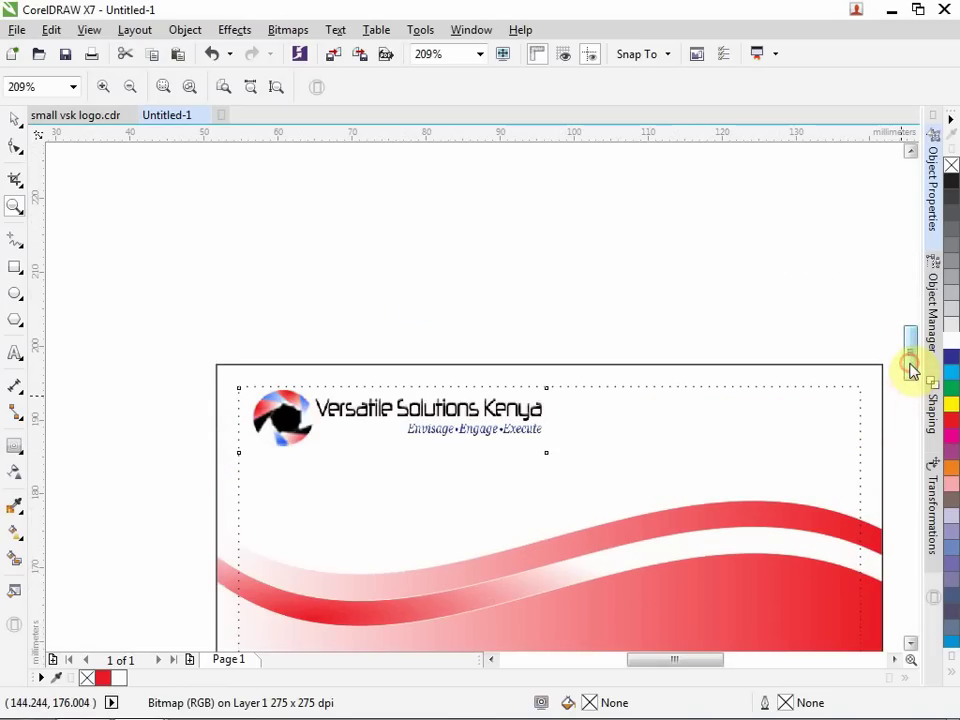
click(15, 120)
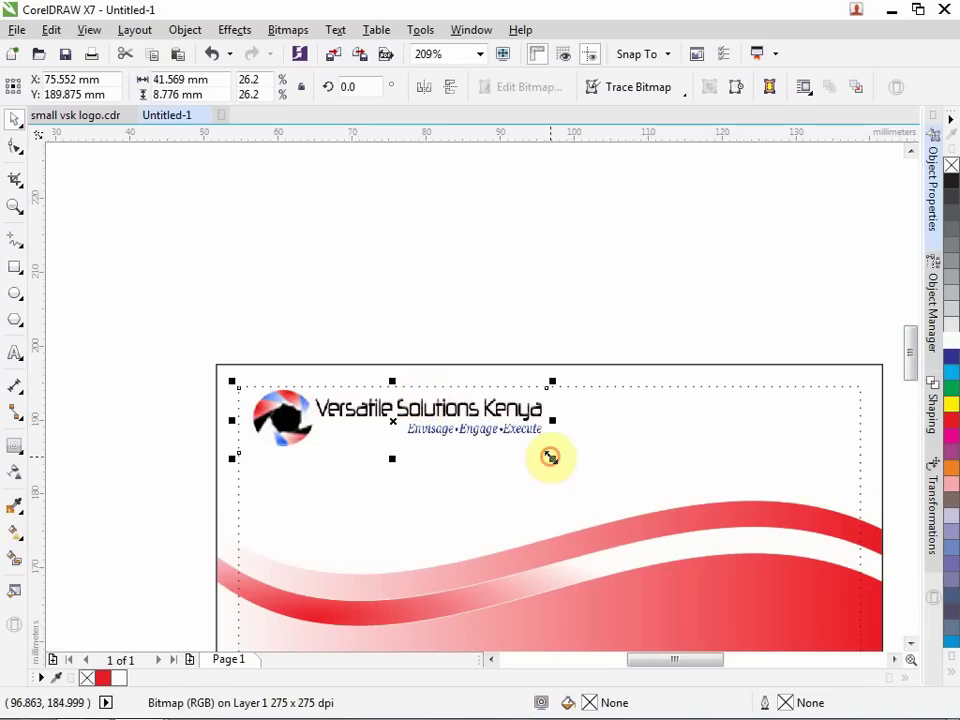
drag(550, 457, 568, 491)
click(660, 286)
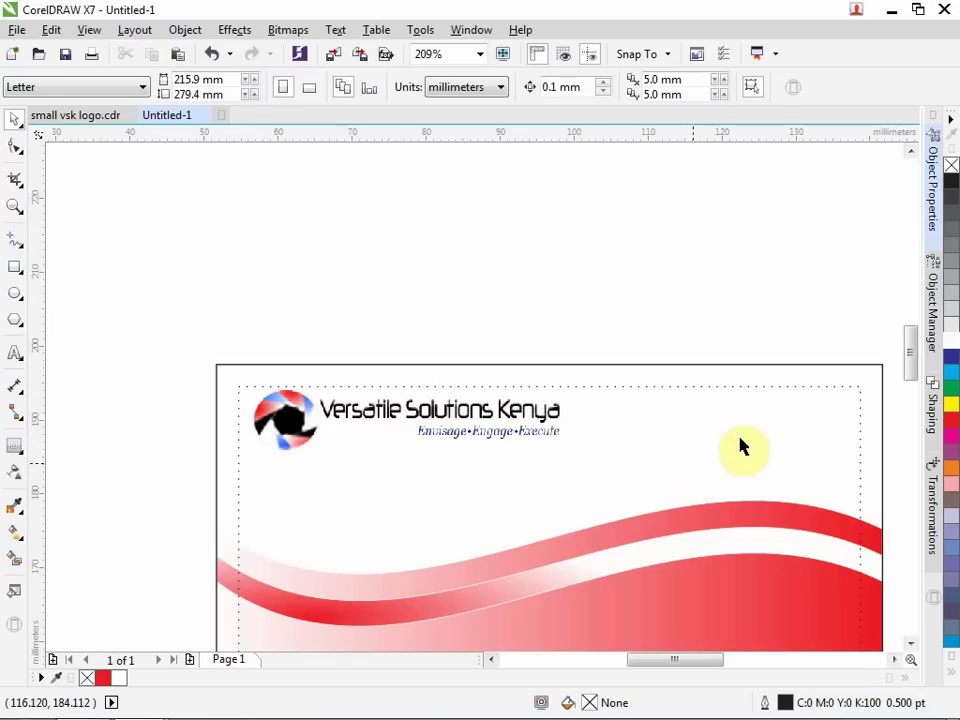
drag(911, 349, 910, 355)
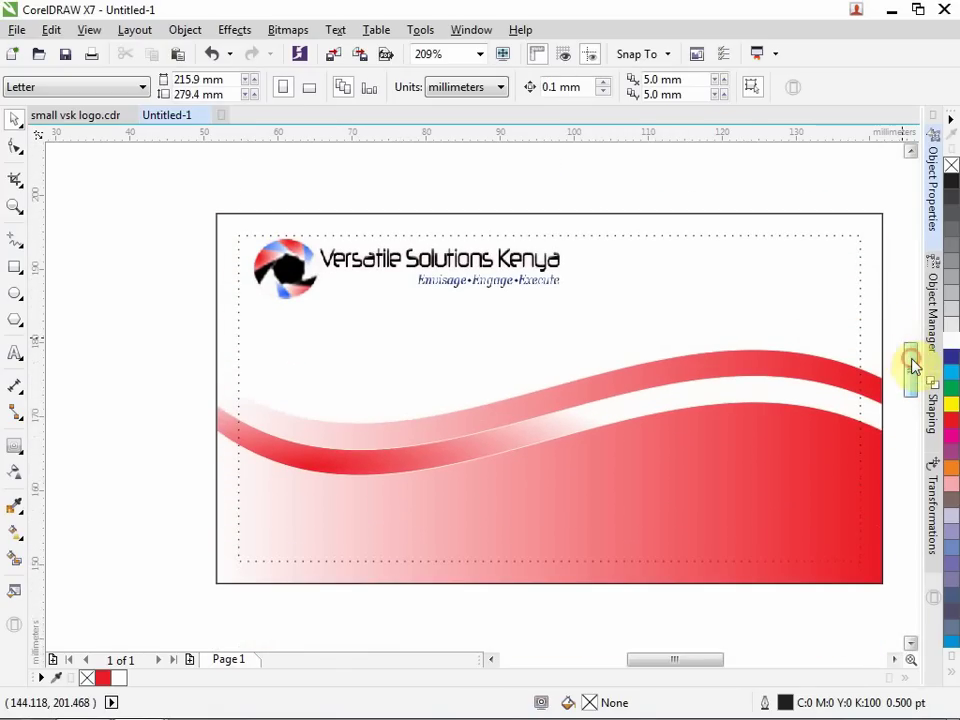
Make 8 pt the default text size via Change Document Defaults, then start text on the card's red area.
click(15, 354)
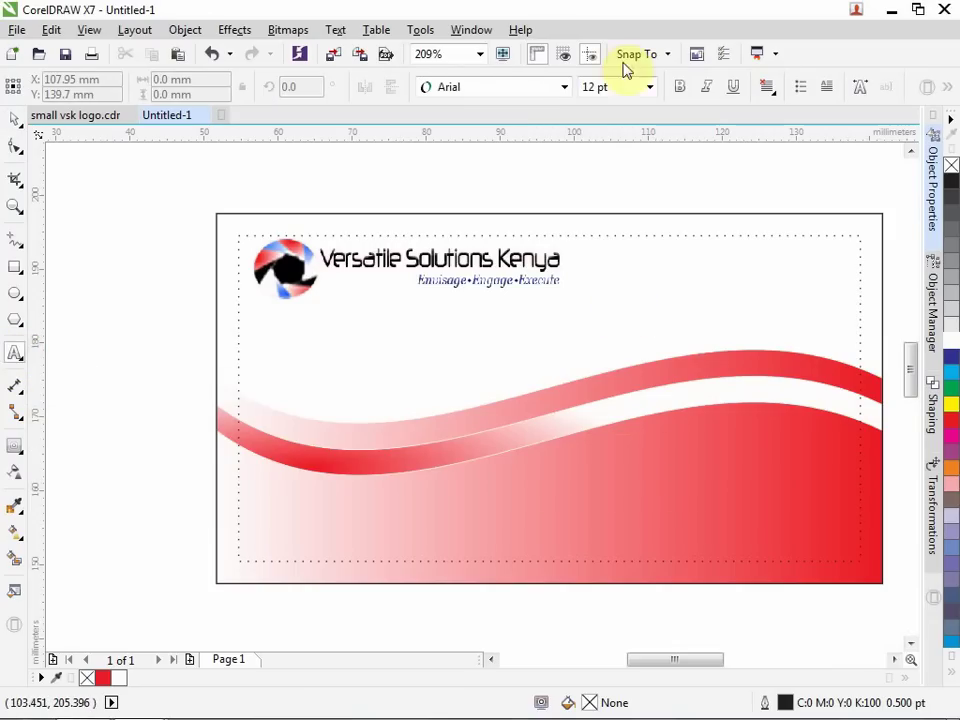
click(649, 87)
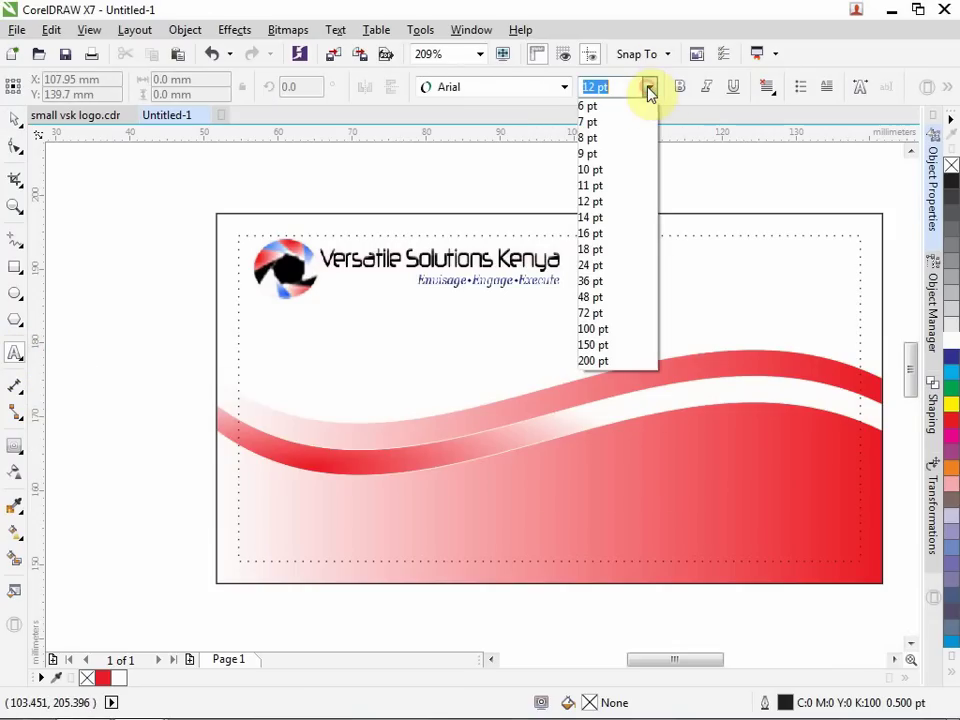
click(617, 142)
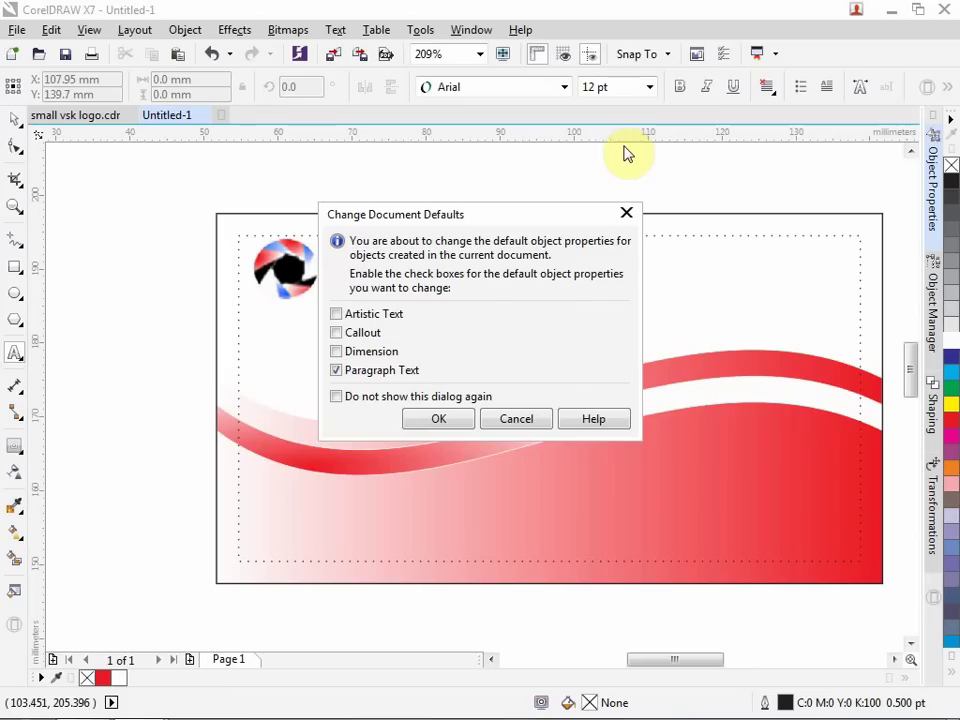
click(438, 420)
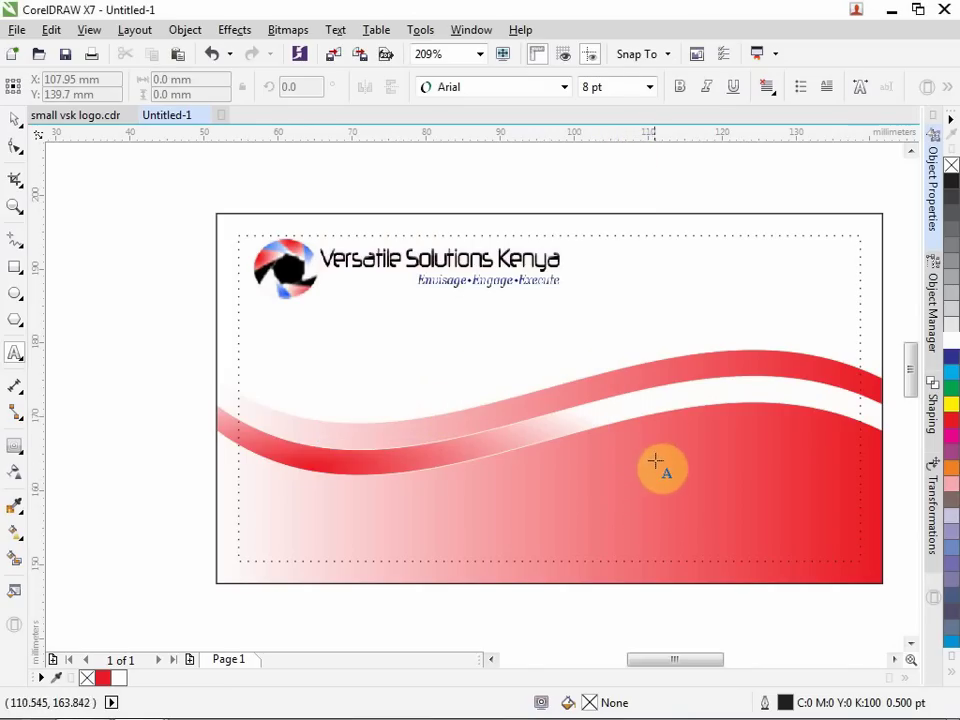
click(591, 459)
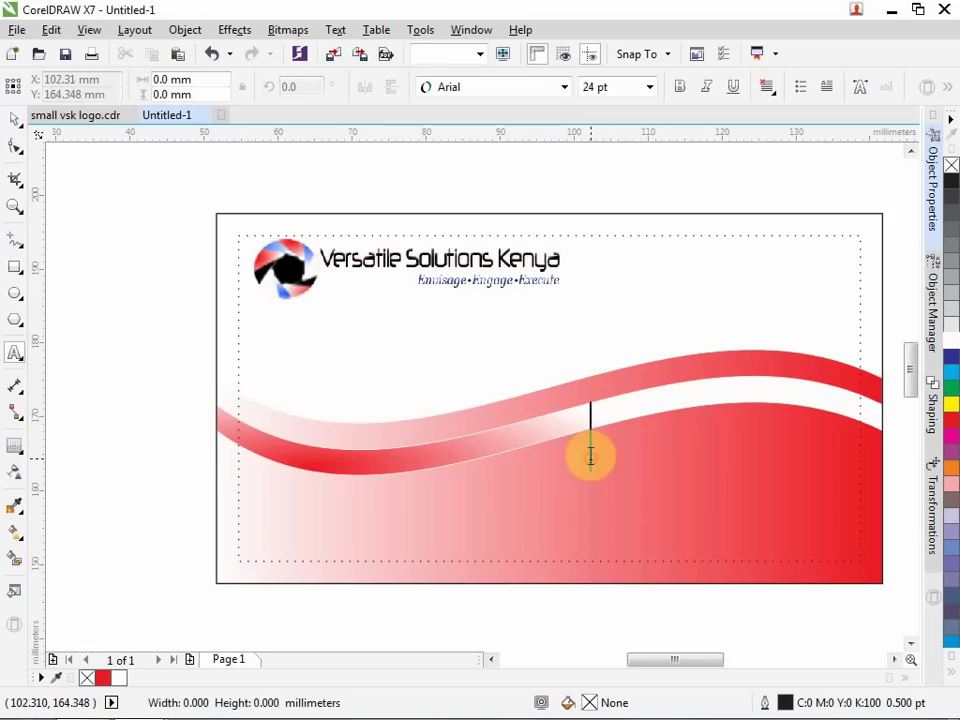
Type 'Versatile Solutions Kenya' and 'Tom Mboya street' as two 8 pt lines.
click(648, 88)
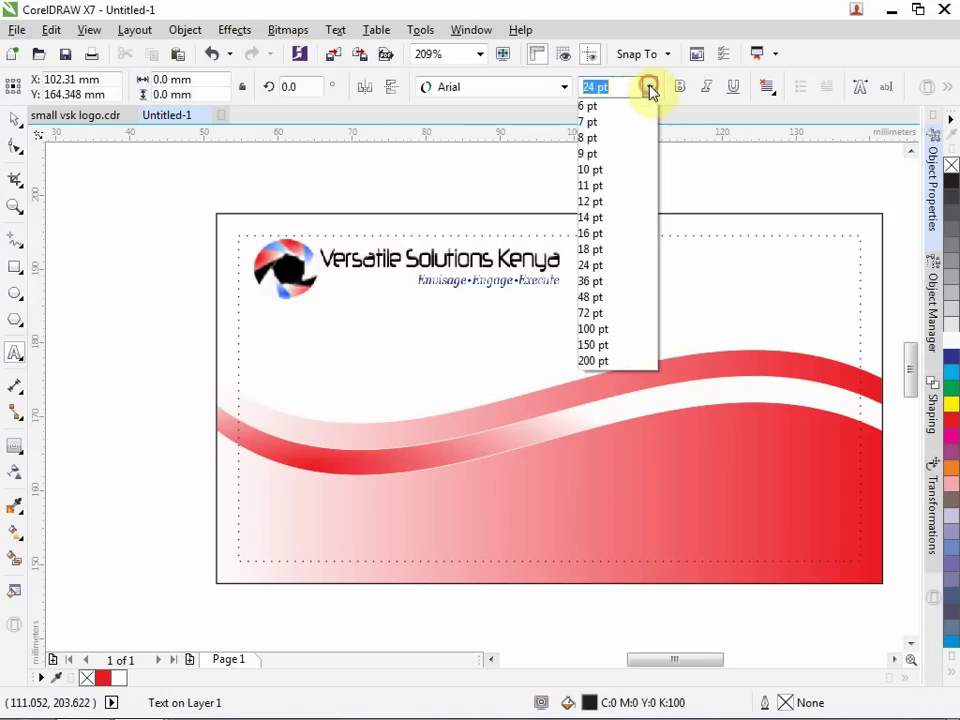
click(617, 137)
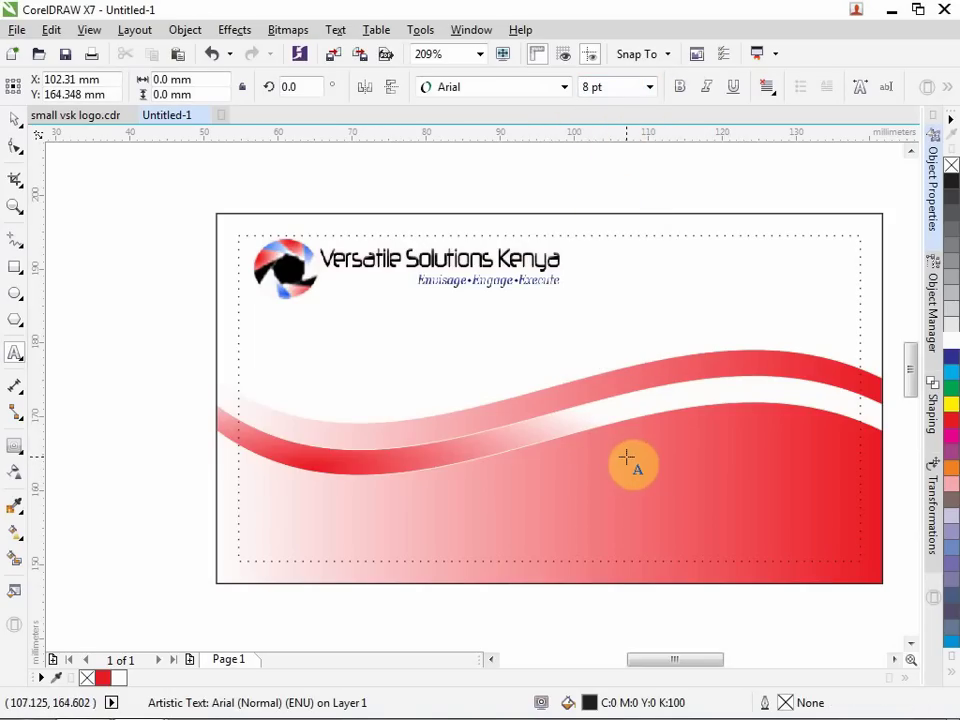
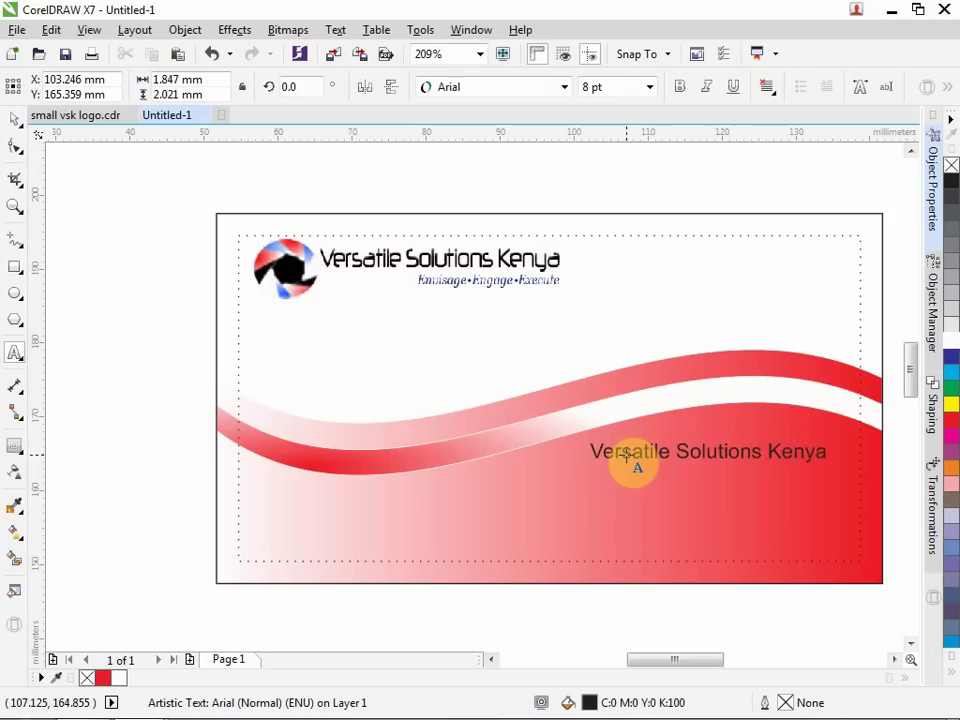
key(Return)
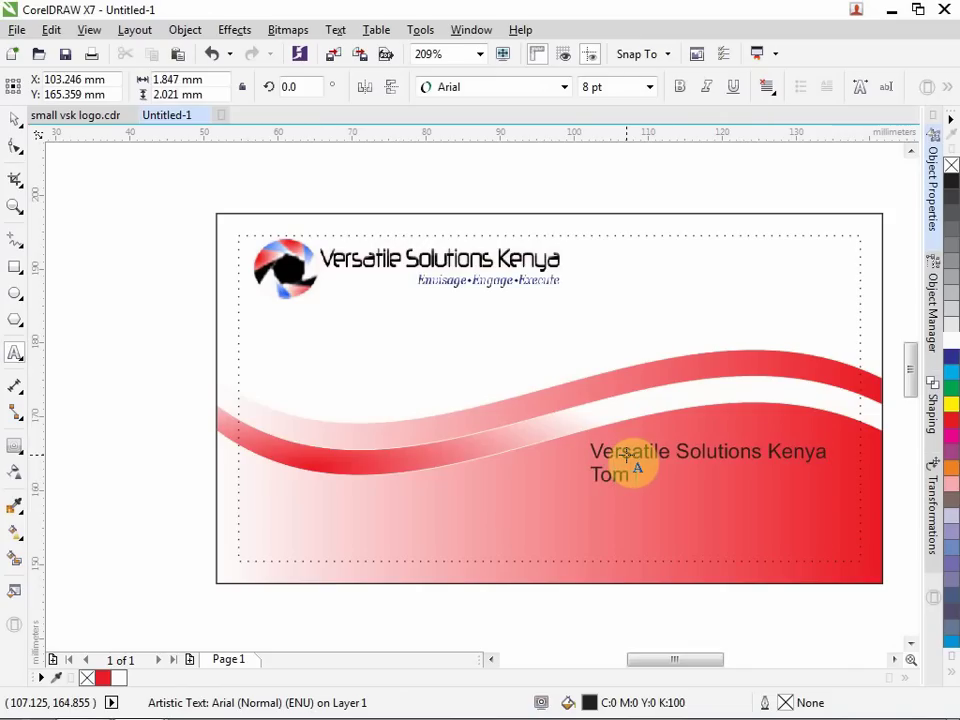
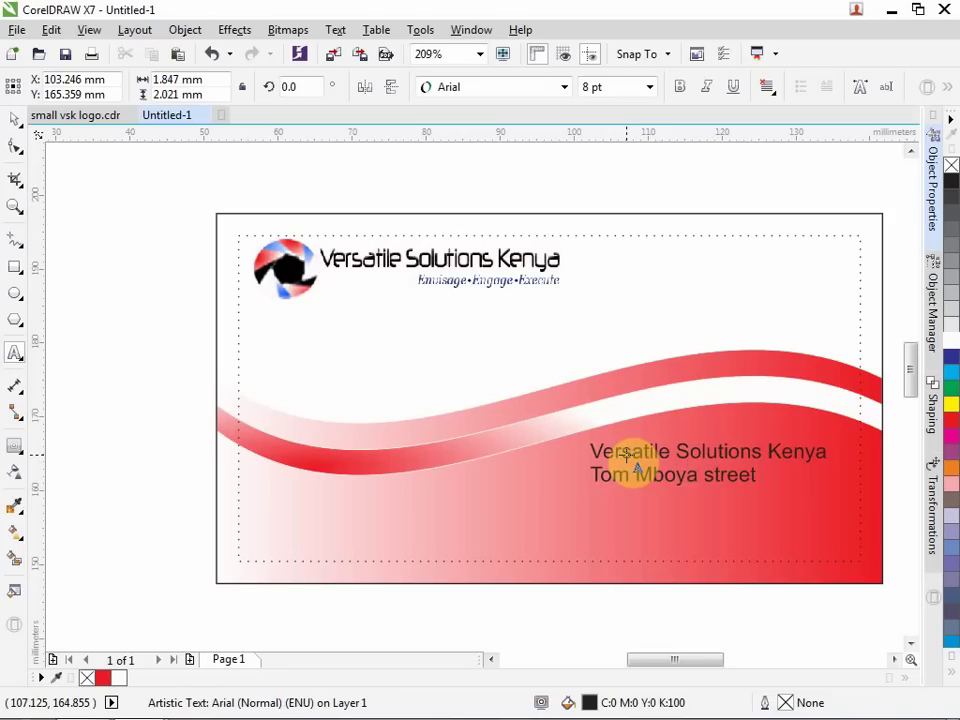
key(Return)
key(Up)
key(Return)
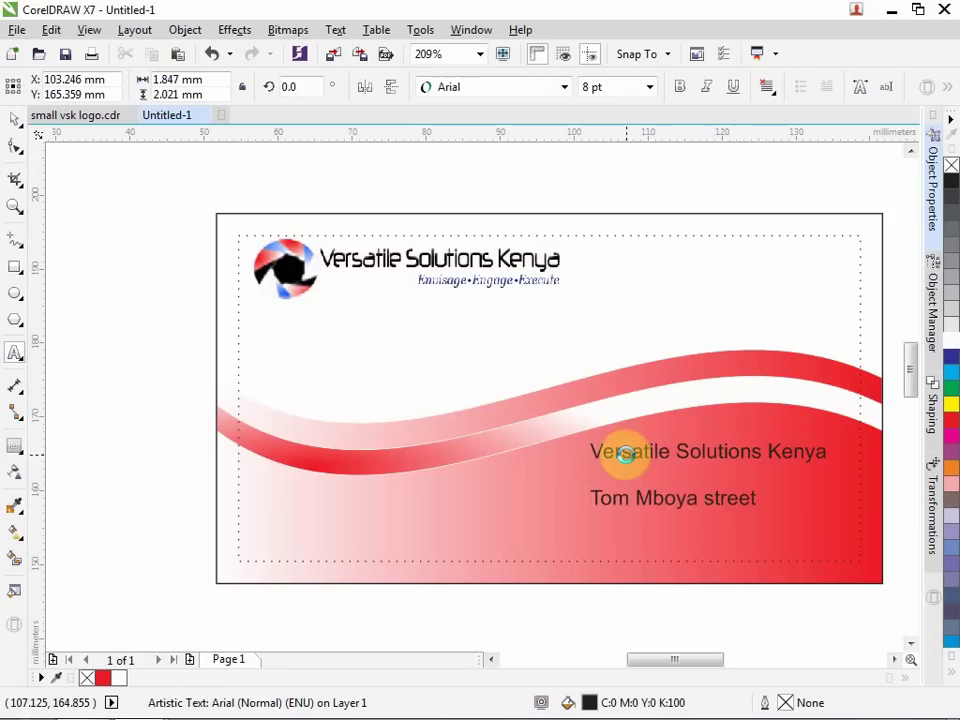
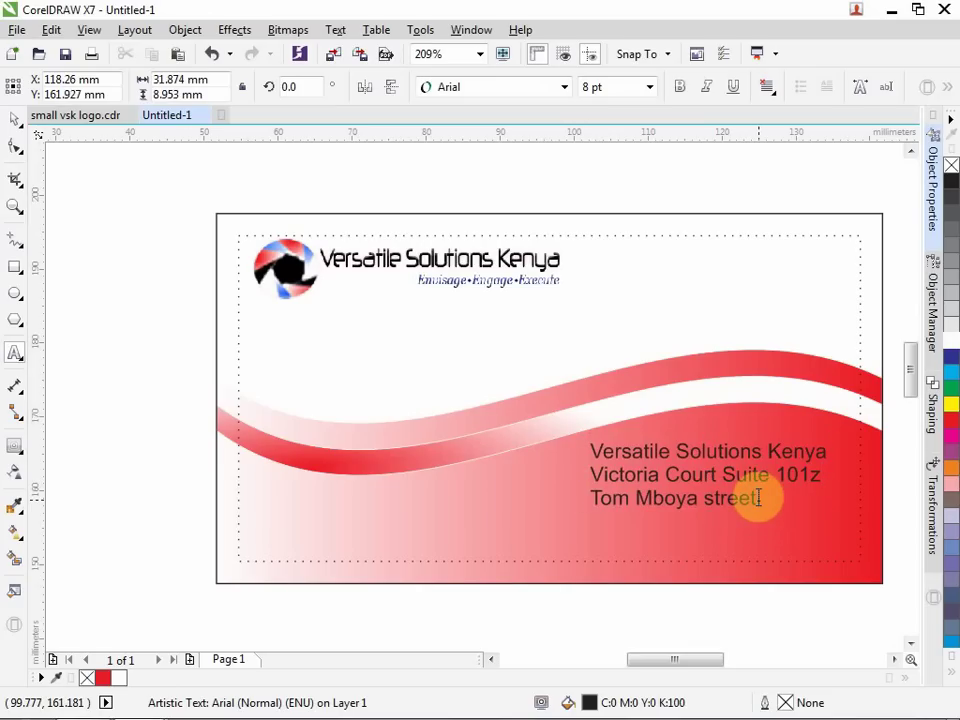
click(760, 498)
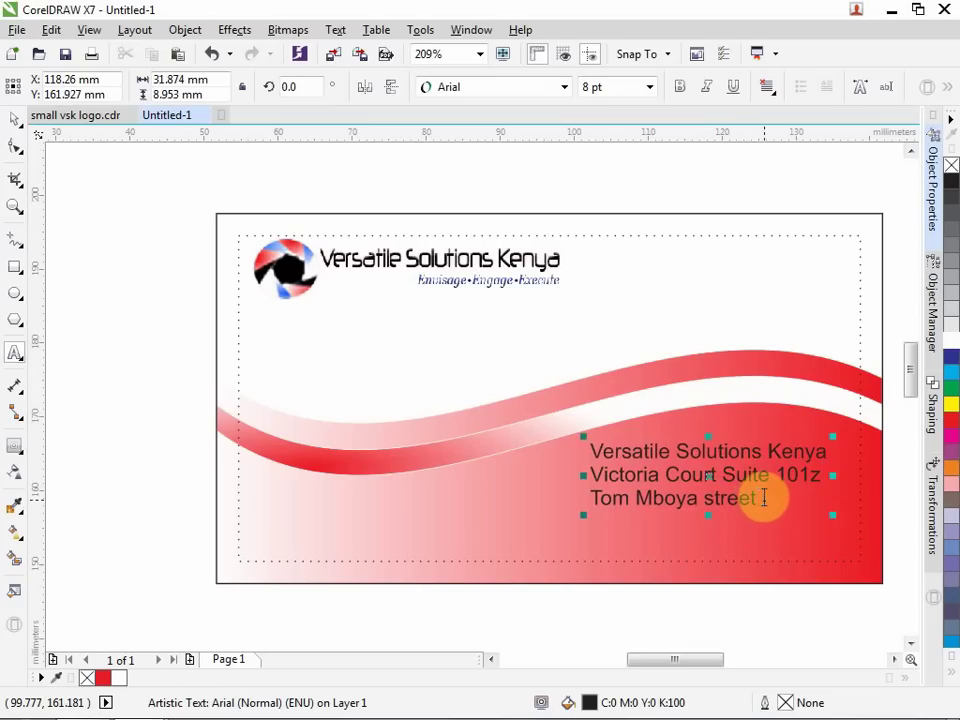
key(Return)
text(N)
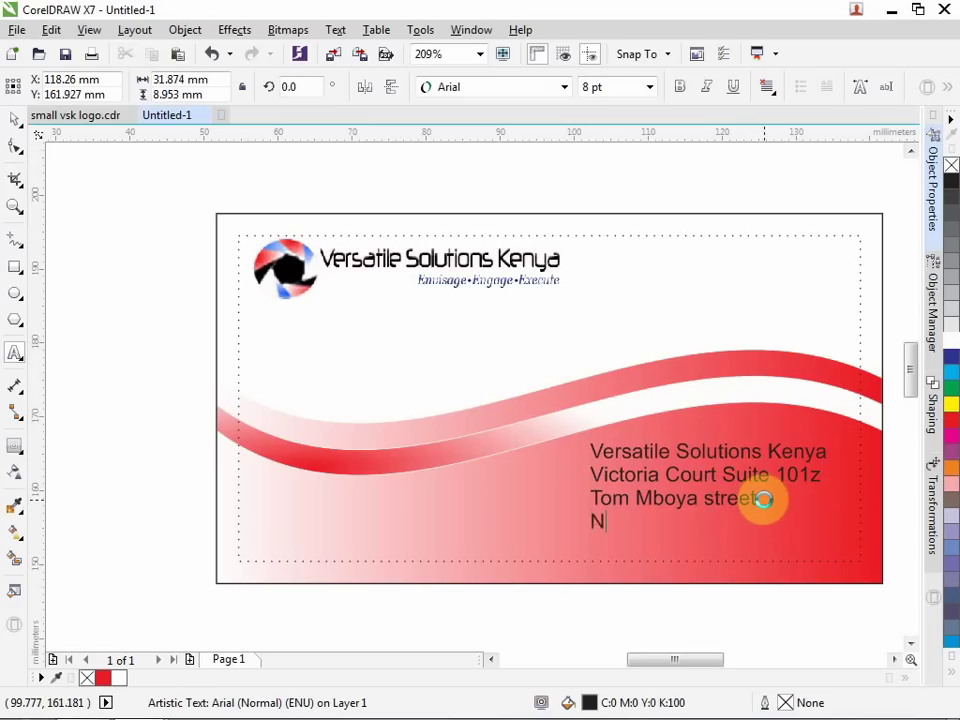
text(airobi)
Type a lower-left contact block: a 'Call:' phone number line, an 'email:' address line, and 'etc......'.
click(266, 487)
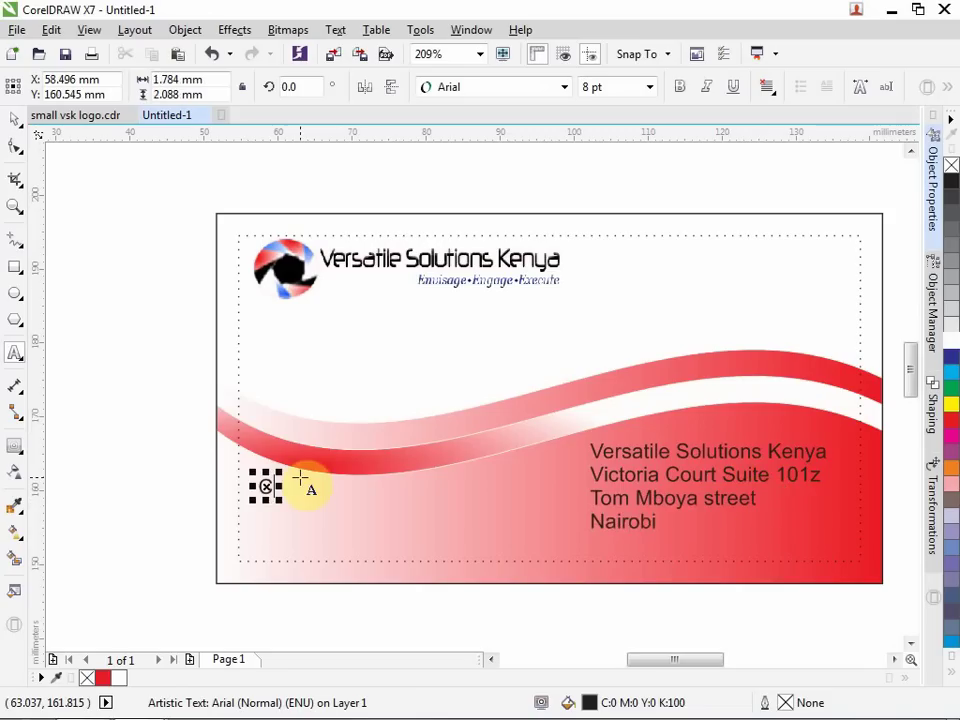
text(Call)
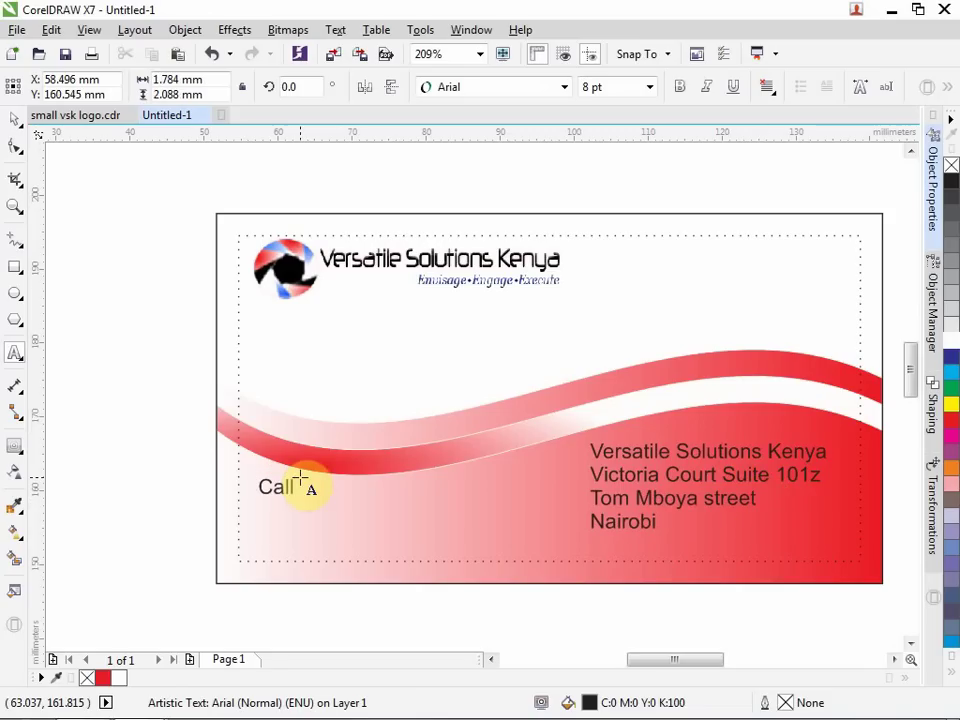
text(: 0734xxxx)
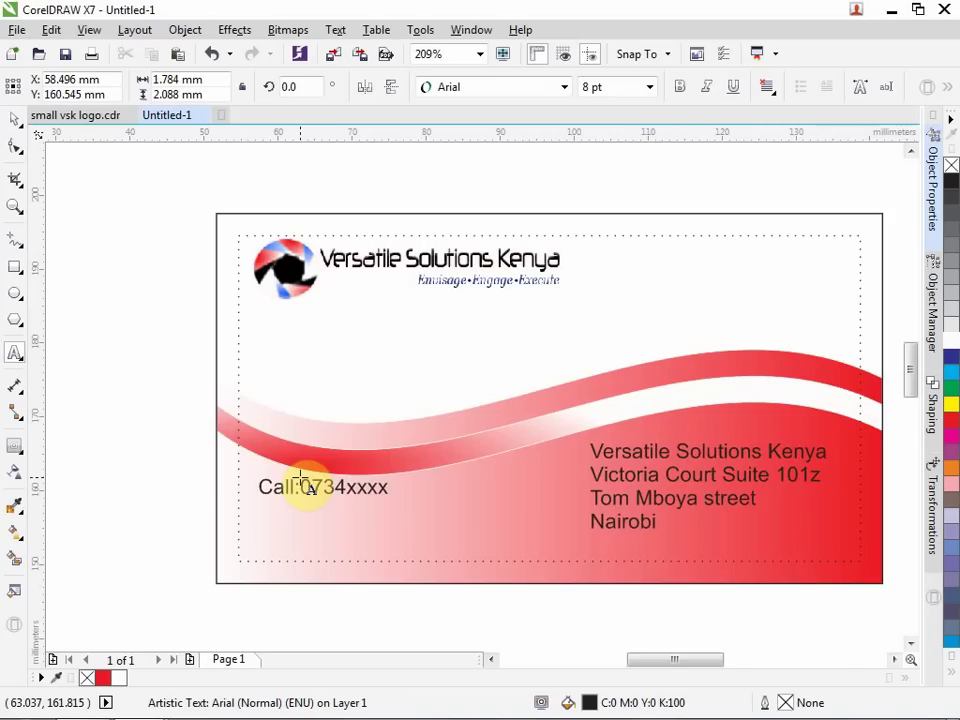
text(123)
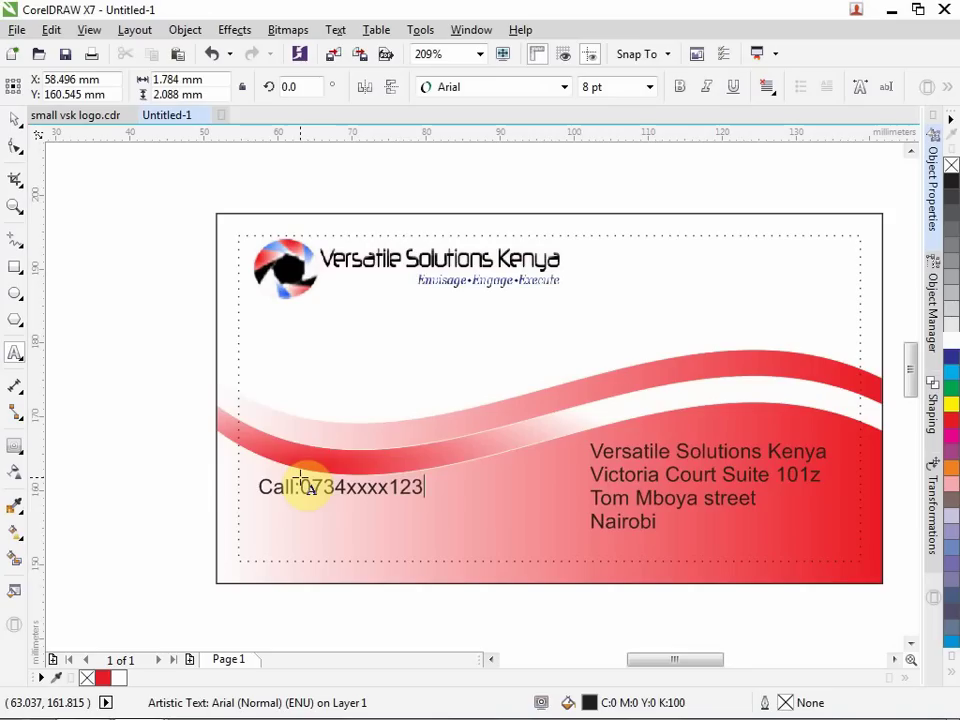
key(Return)
text(email)
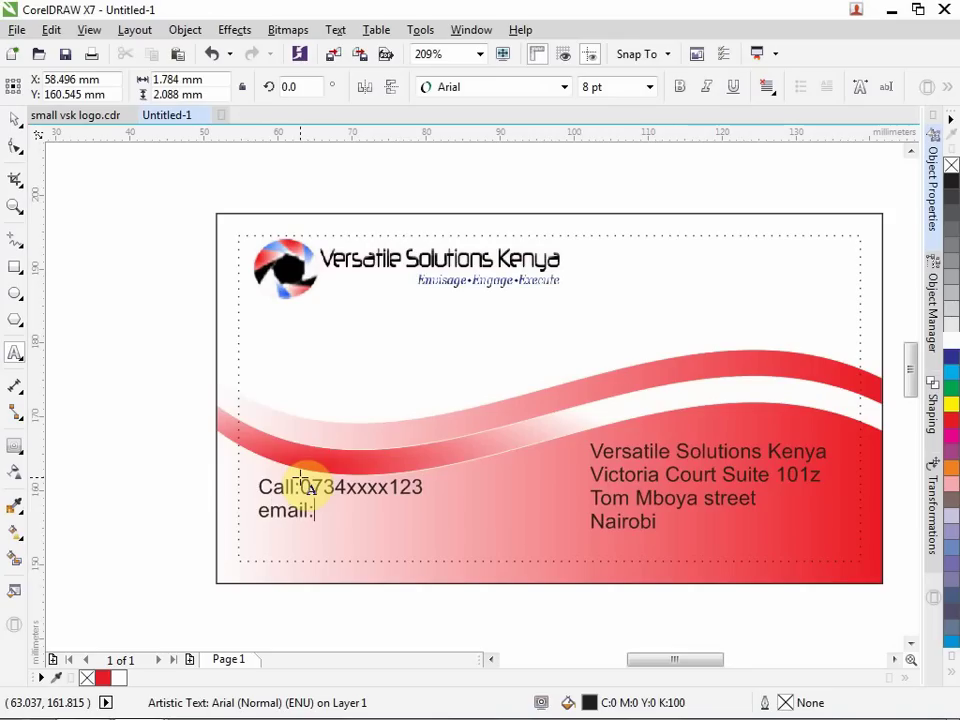
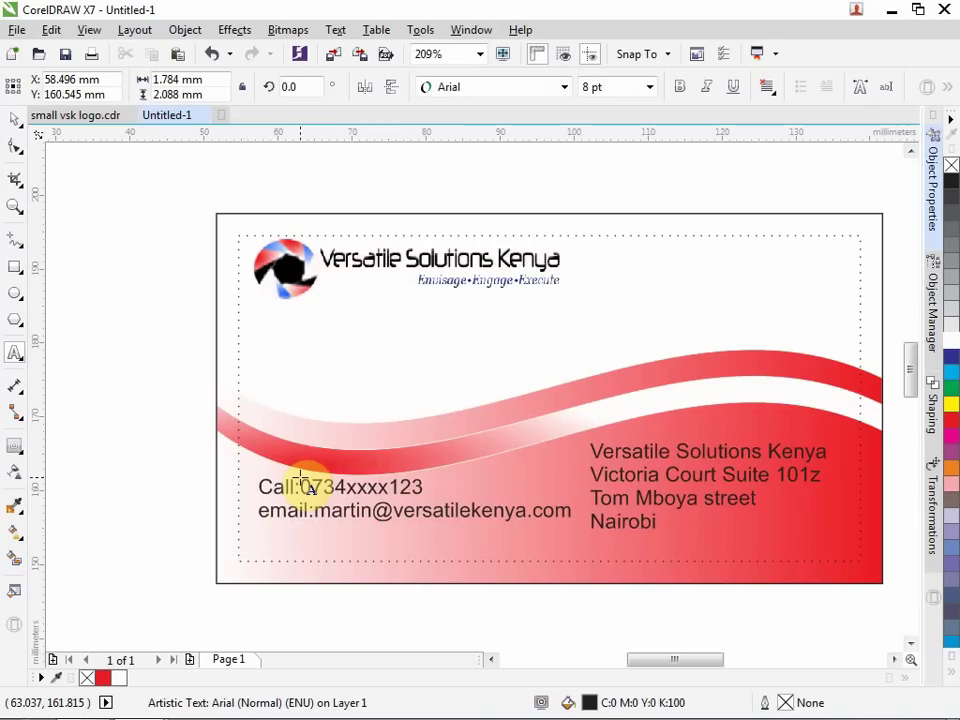
click(468, 508)
key(Return)
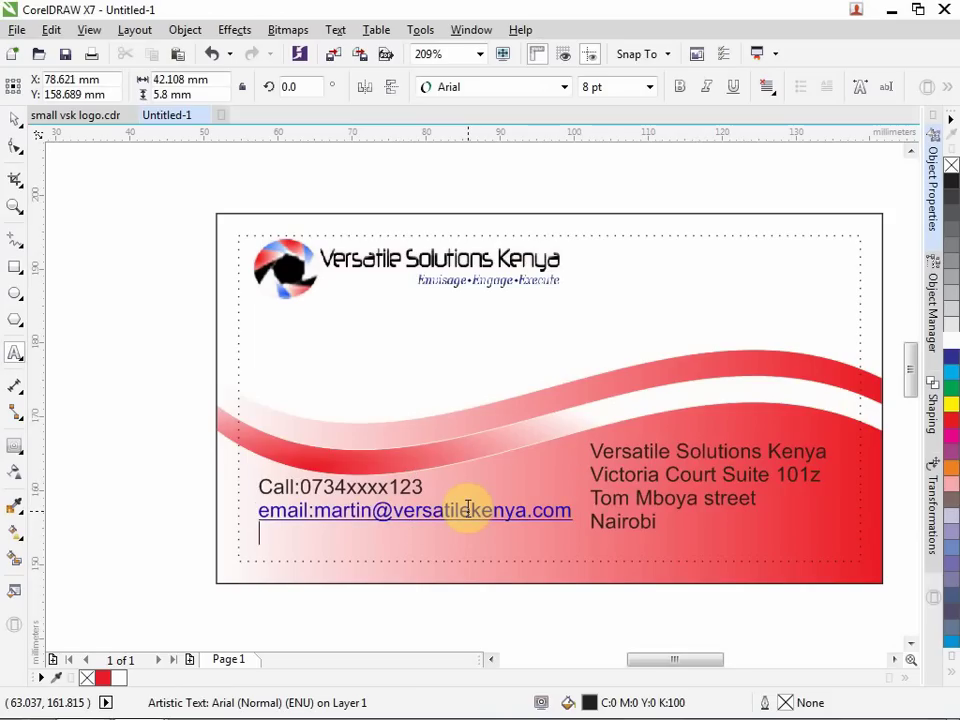
text(etc......)
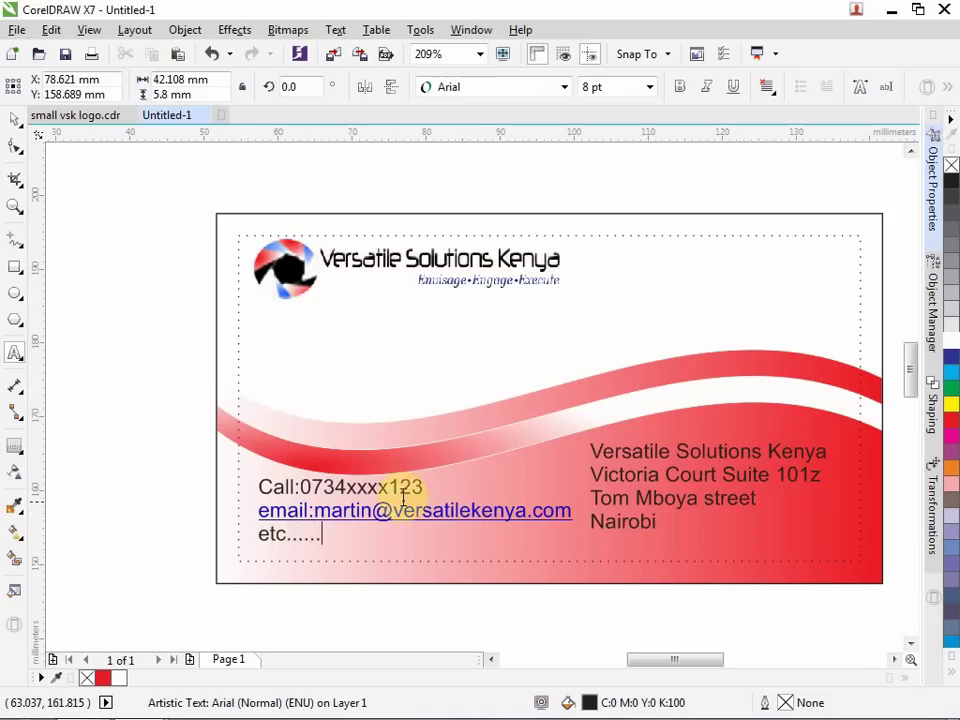
key(Escape)
Scale the three-line contact block to about 7 pt and align it with the dotted left margin.
click(262, 486)
drag(262, 486, 399, 535)
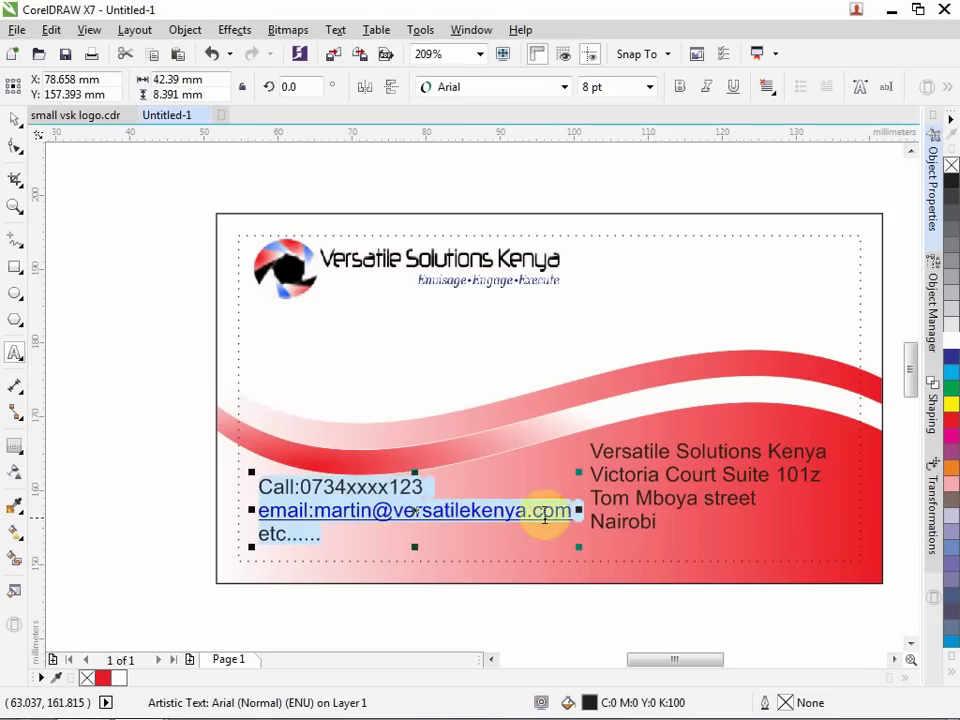
drag(574, 550, 502, 533)
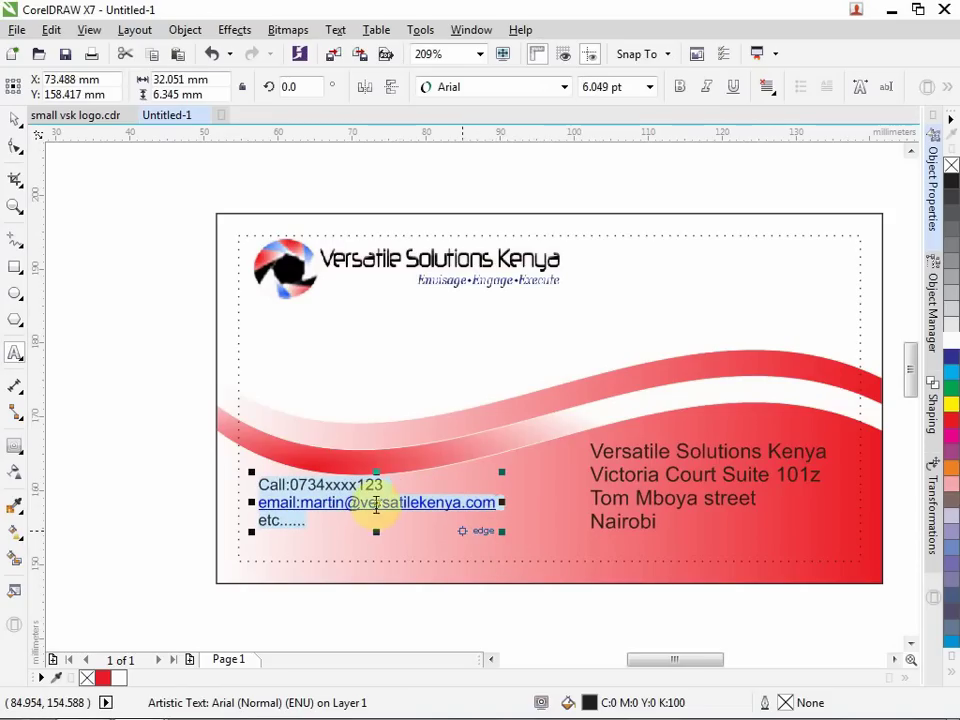
drag(375, 503, 363, 528)
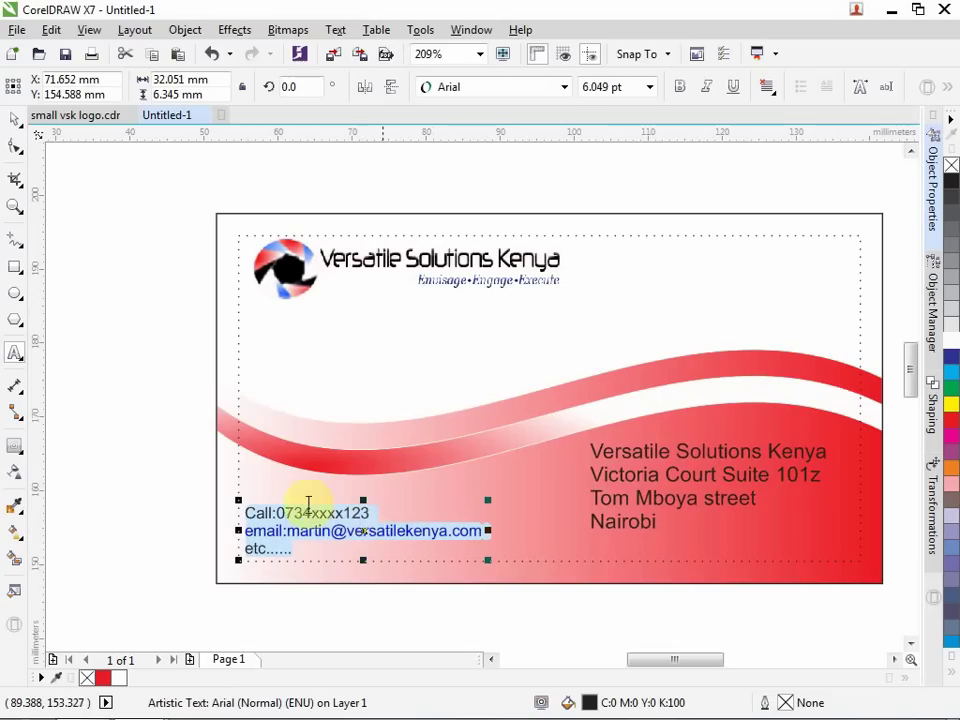
drag(237, 498, 231, 497)
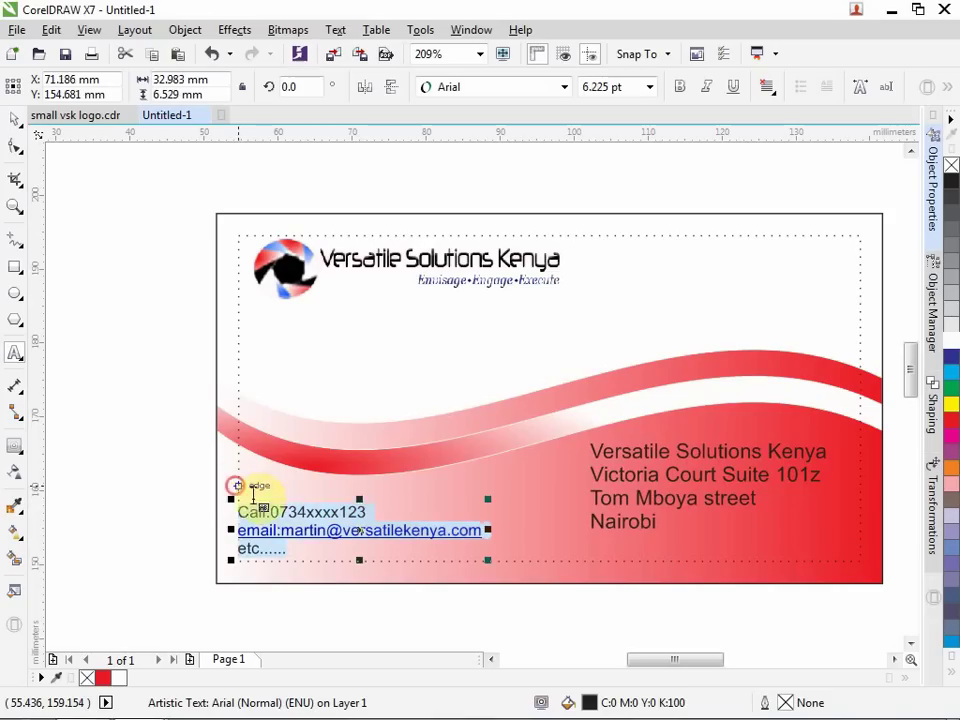
click(358, 498)
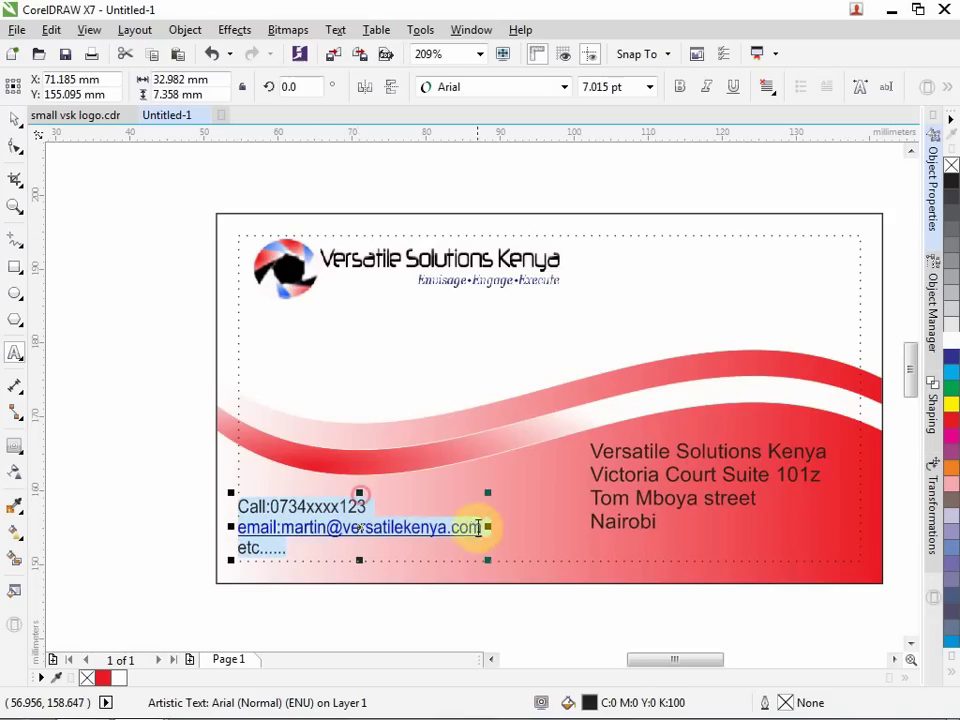
key(Tab)
key(Tab)
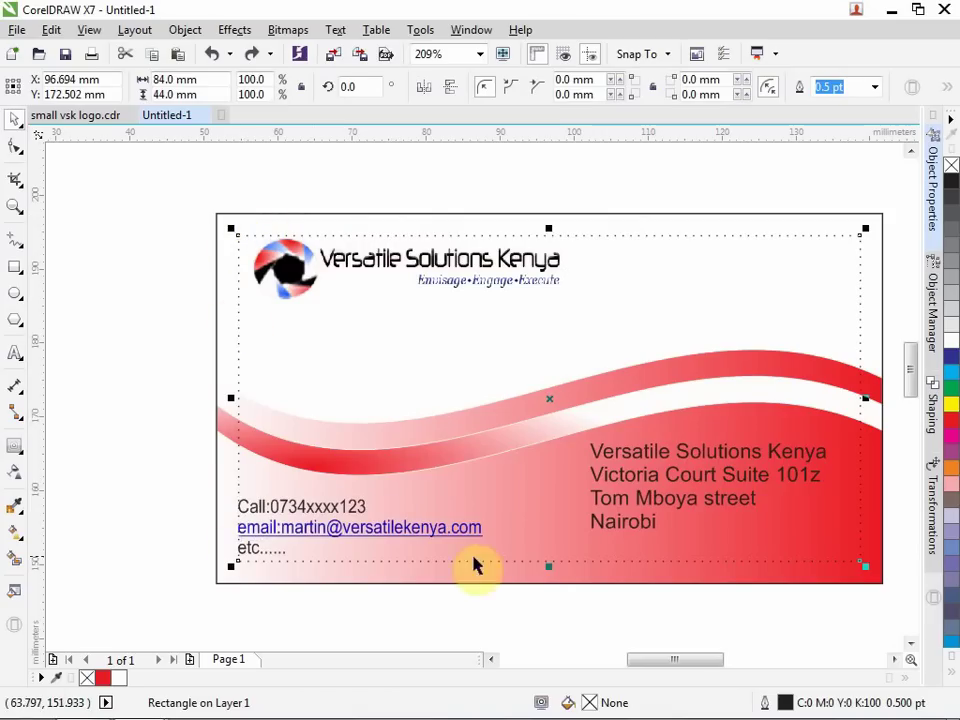
Delete the selected dotted inner margin rectangle using Edit > Delete.
click(52, 31)
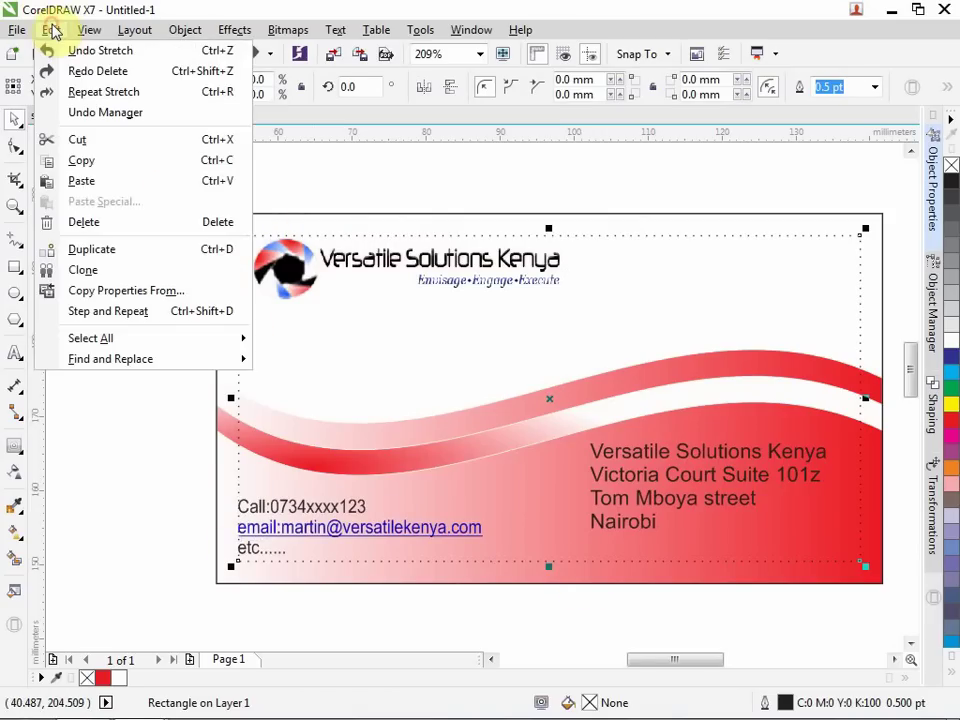
click(113, 231)
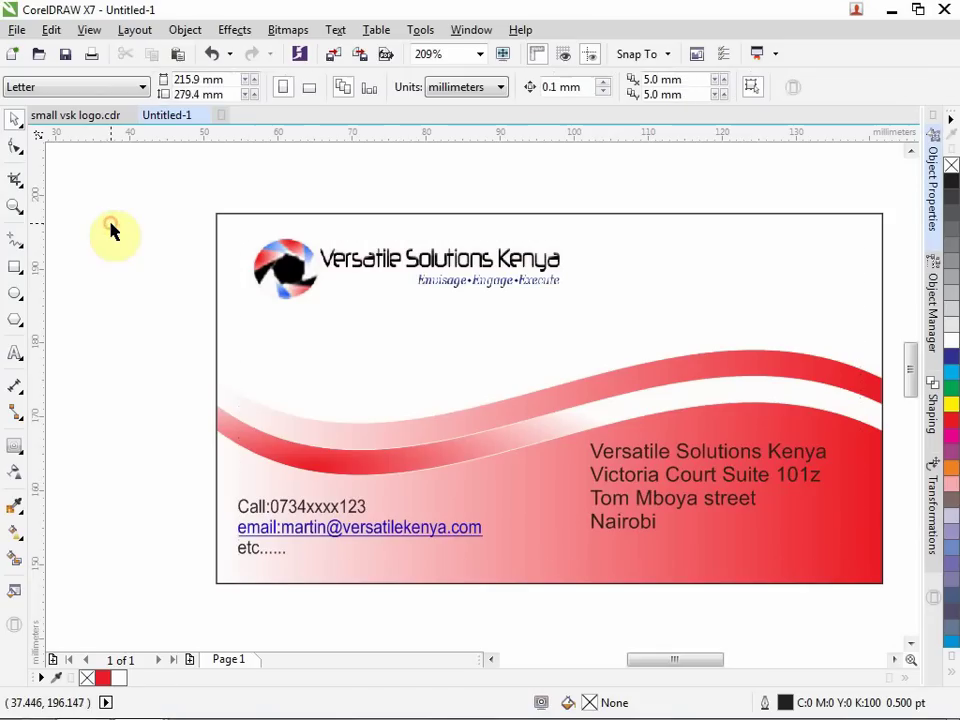